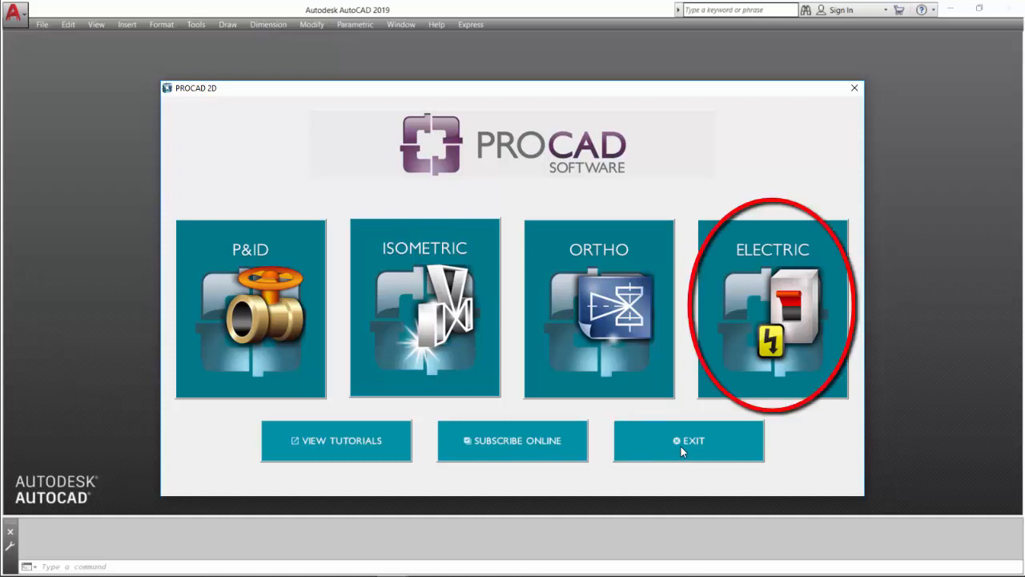
Open the Electric module and create a new drawing named TLP-005 in the Twin Lakes Project
click(767, 342)
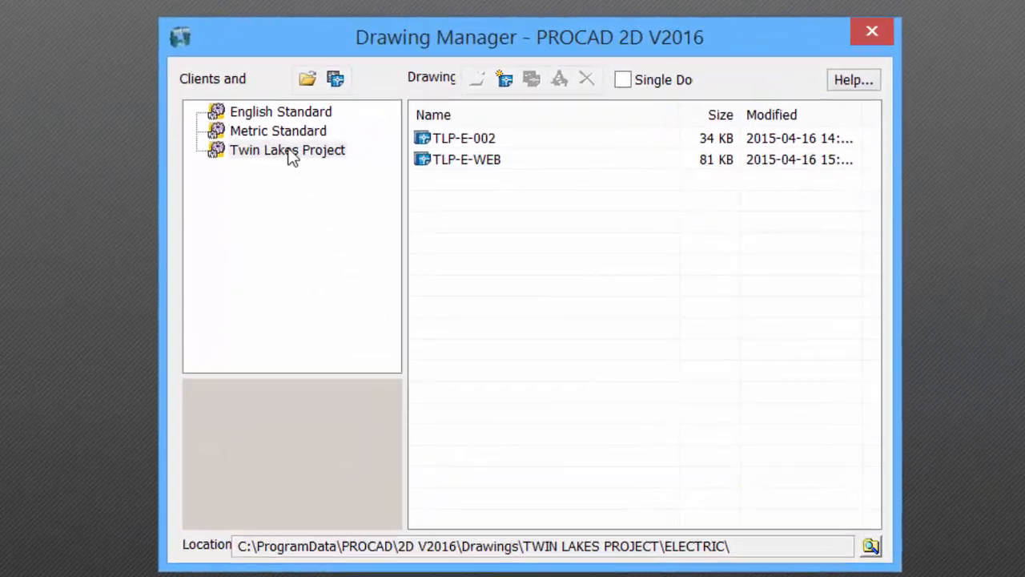
click(267, 115)
click(262, 138)
click(256, 149)
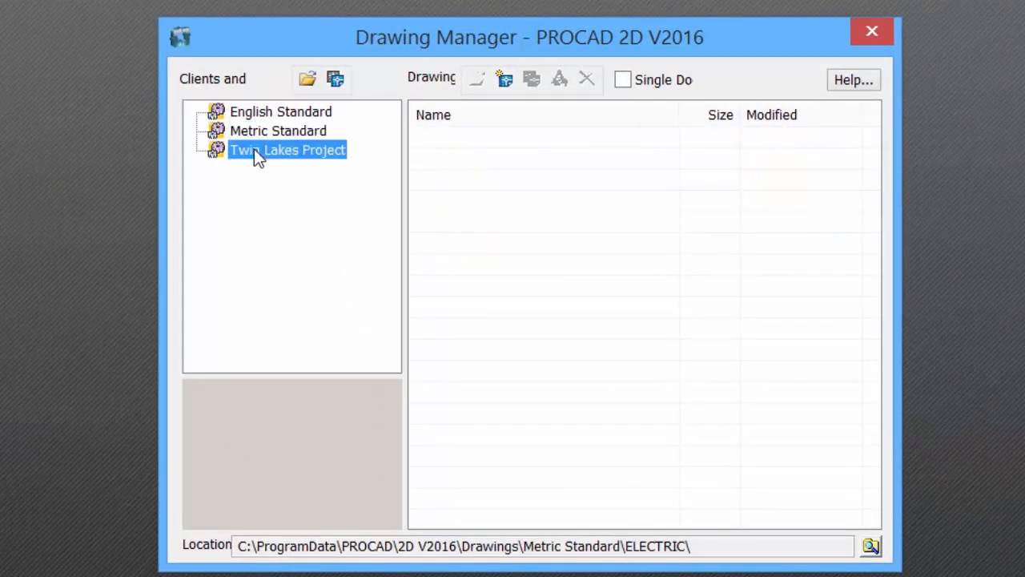
click(505, 81)
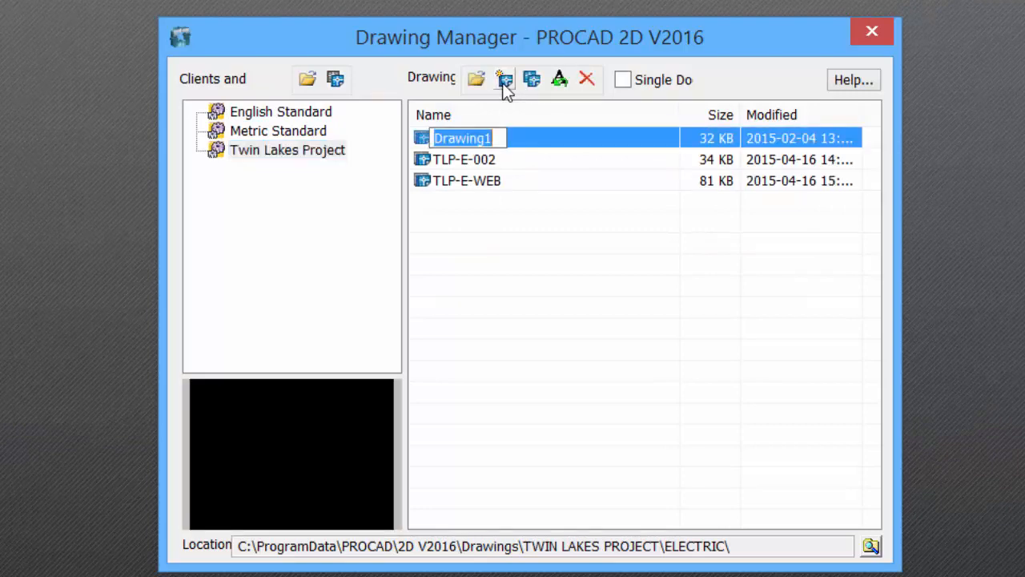
text(TL)
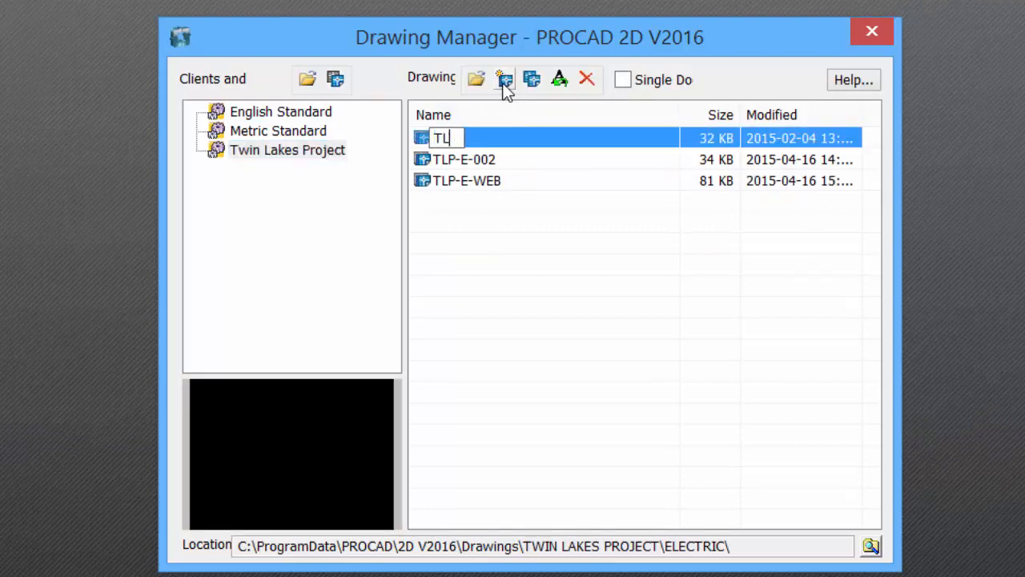
text(P-005)
key(Return)
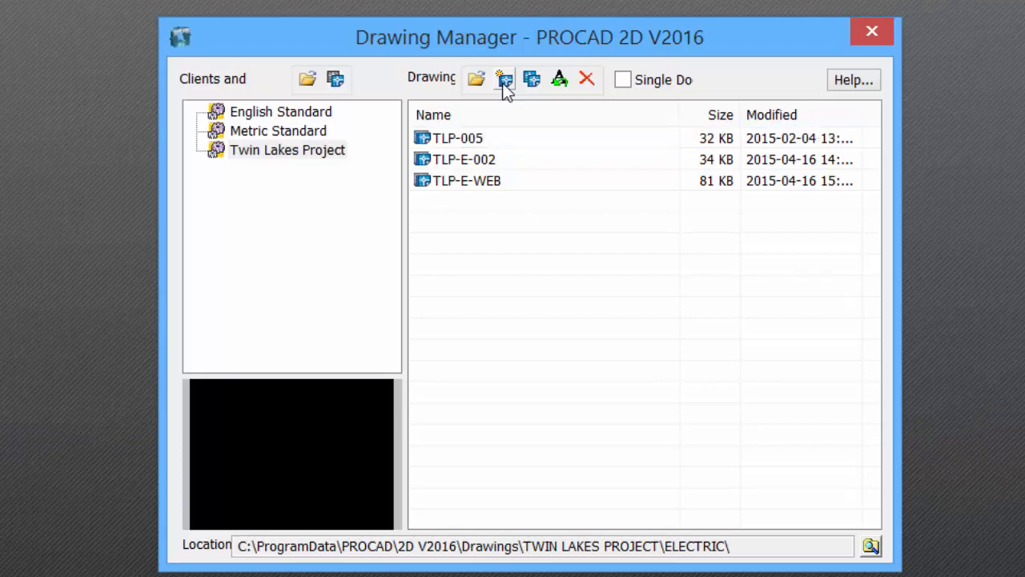
Open drawing TLP-005, initialize it as a new schematic drawing and keep the Schematic tool set
double_click(455, 146)
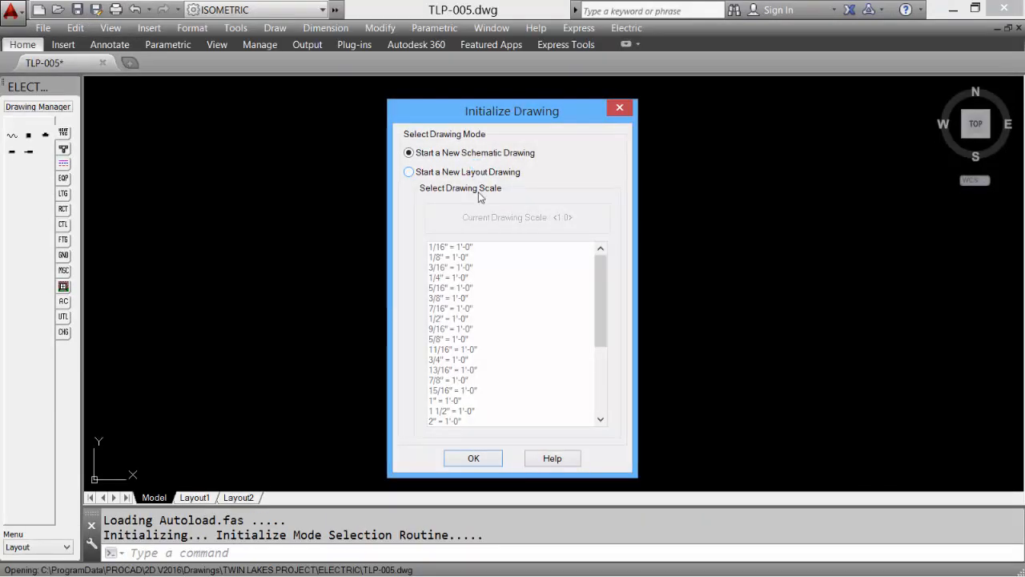
click(474, 459)
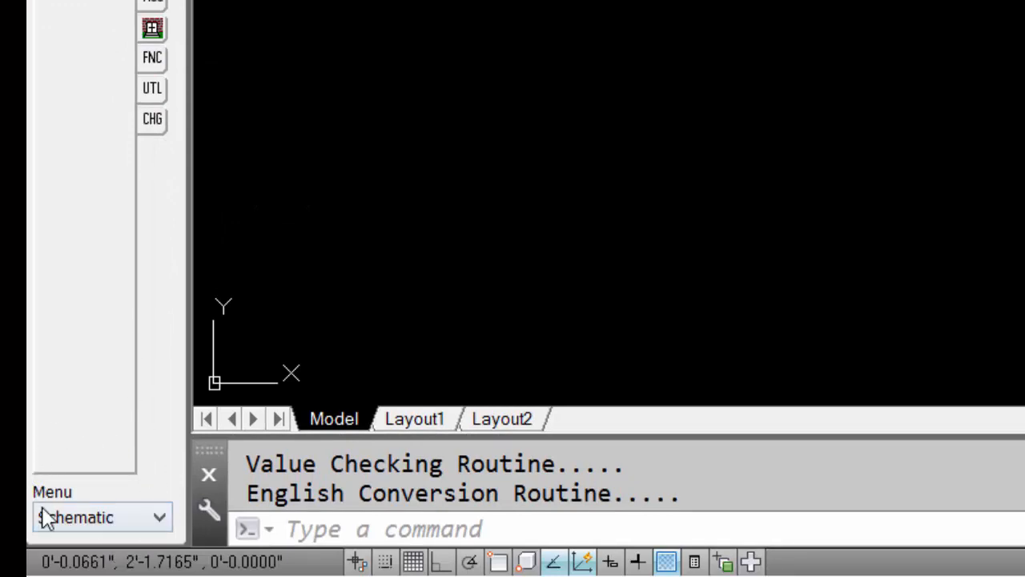
click(105, 519)
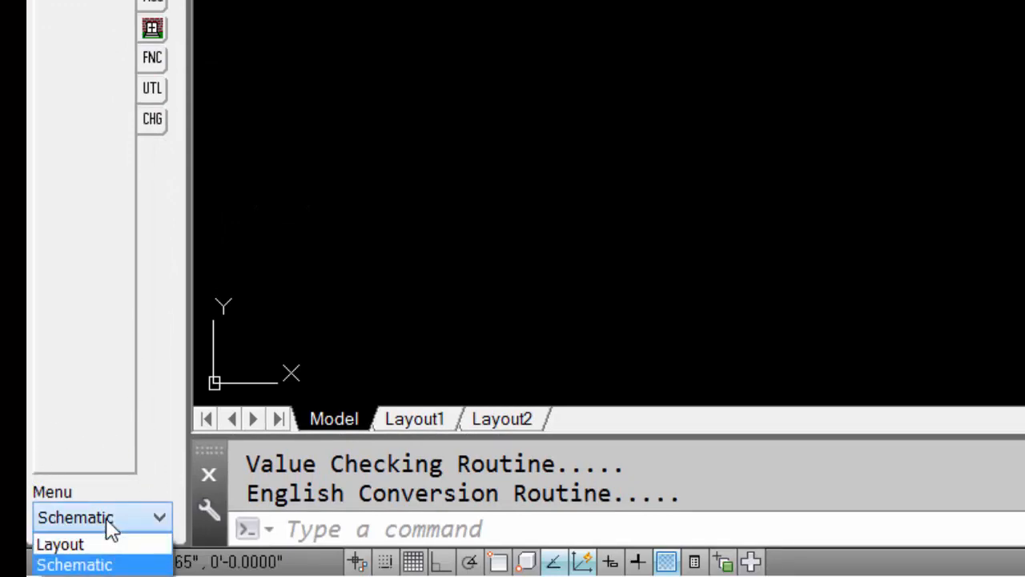
click(105, 518)
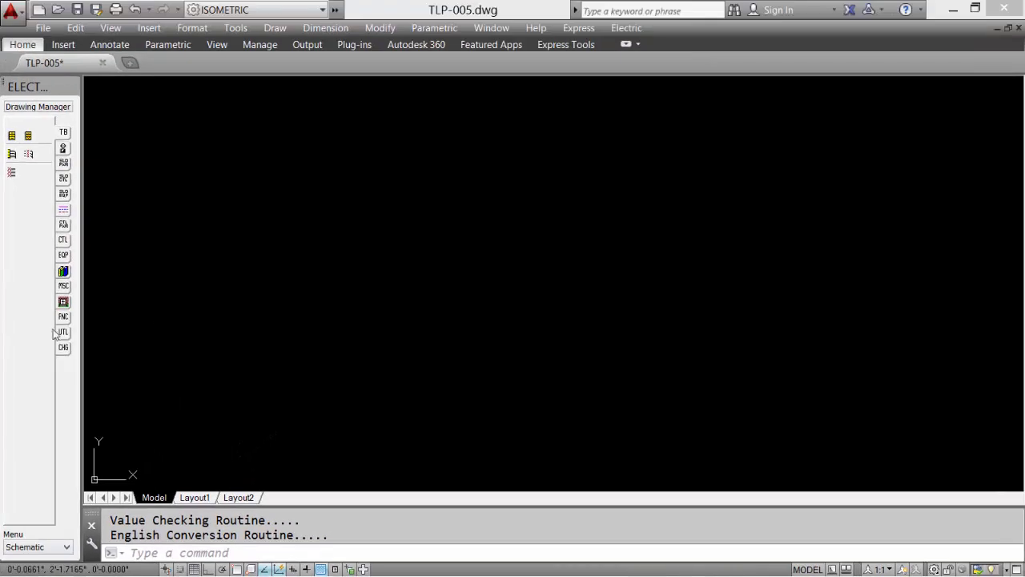
Set the drawing size to C 17" x 22" to insert the matching border
click(63, 333)
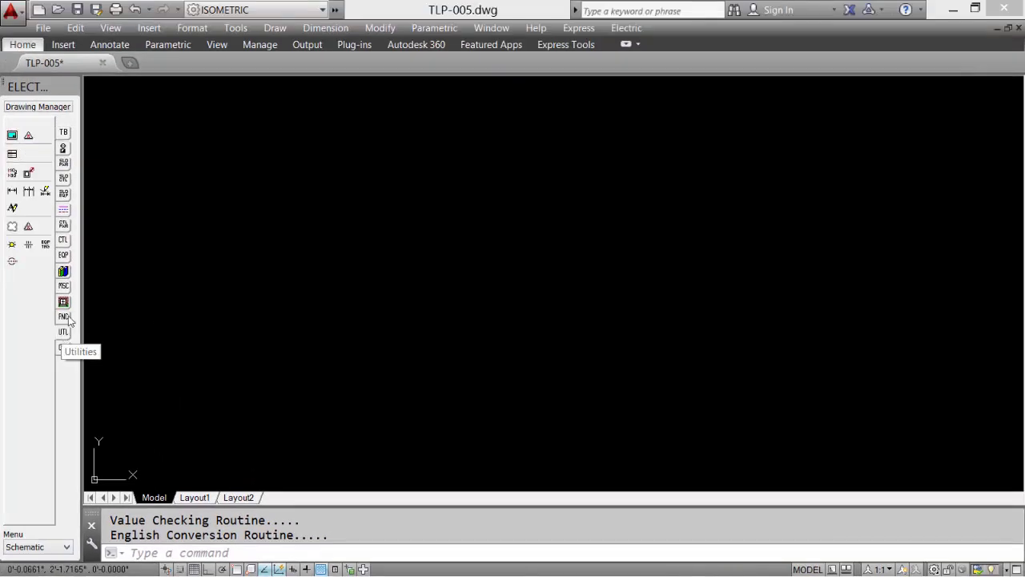
click(13, 136)
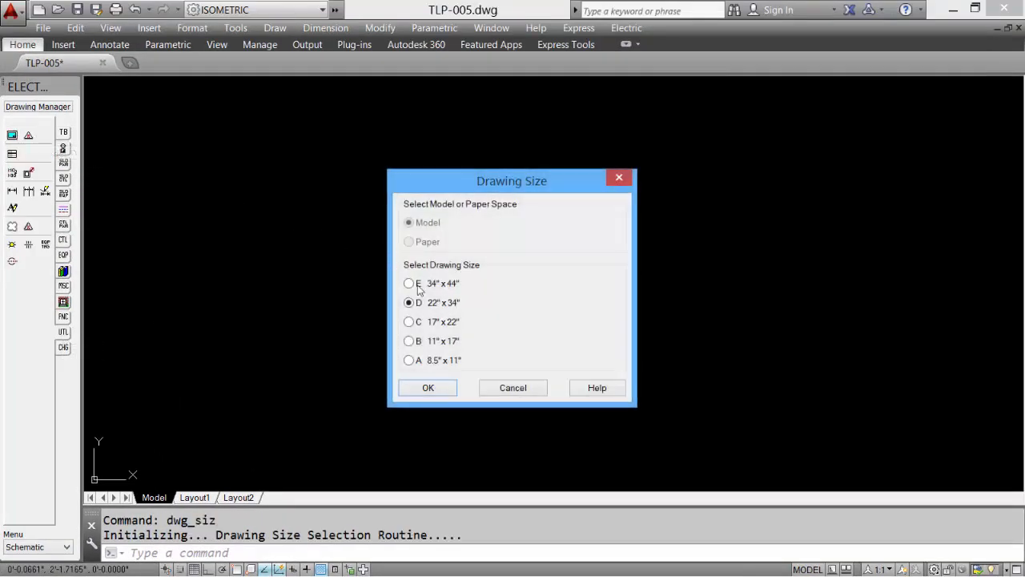
click(428, 388)
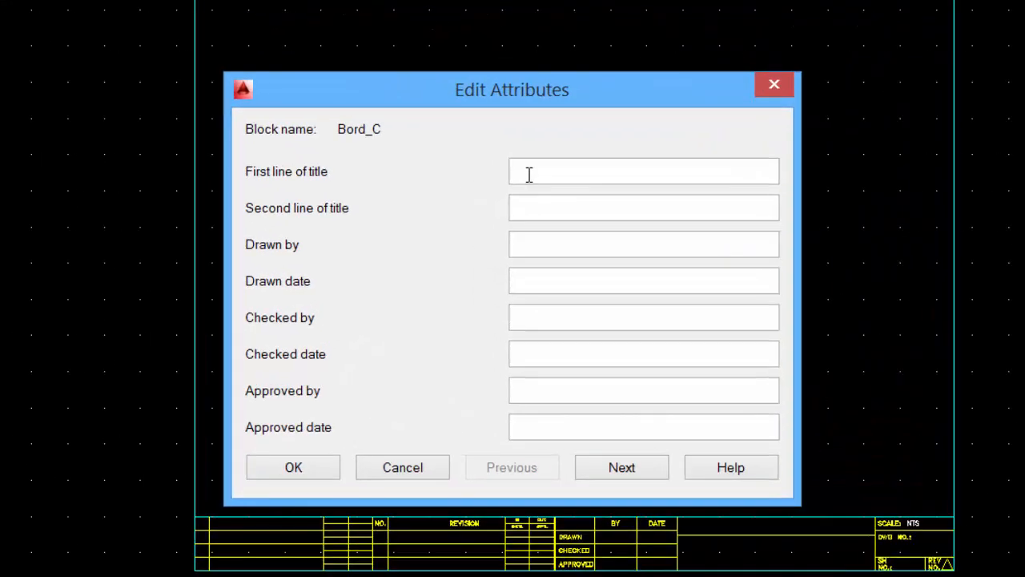
Fill in the title block with TWIN LAKES PROJECT, SCHEMATIC DIAGRAM, the drafter's initials and drawn date 15-04-16
text(TWIN LAKES PROJECT)
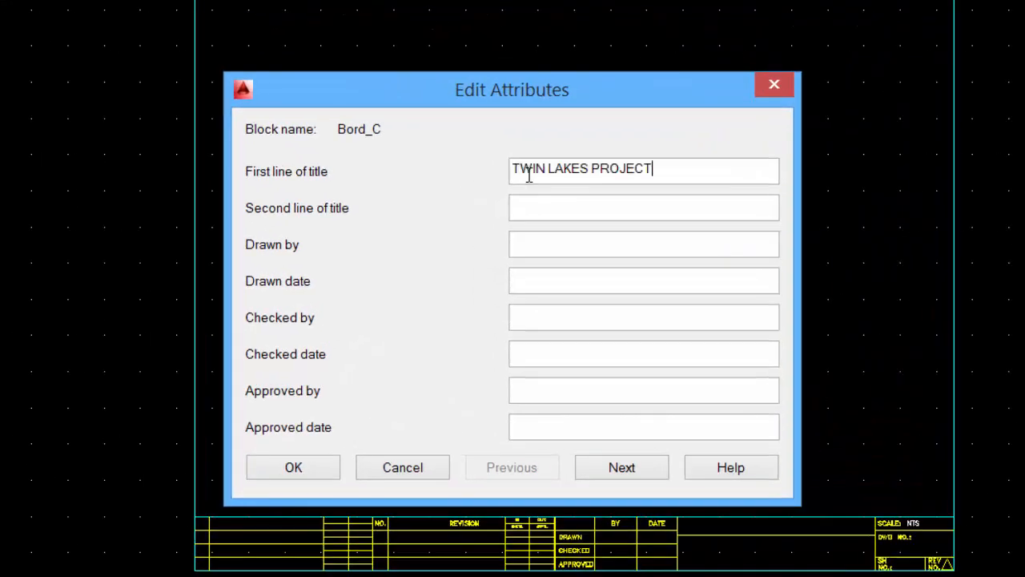
key(Tab)
text(SCHEMATIC DIAGRAM)
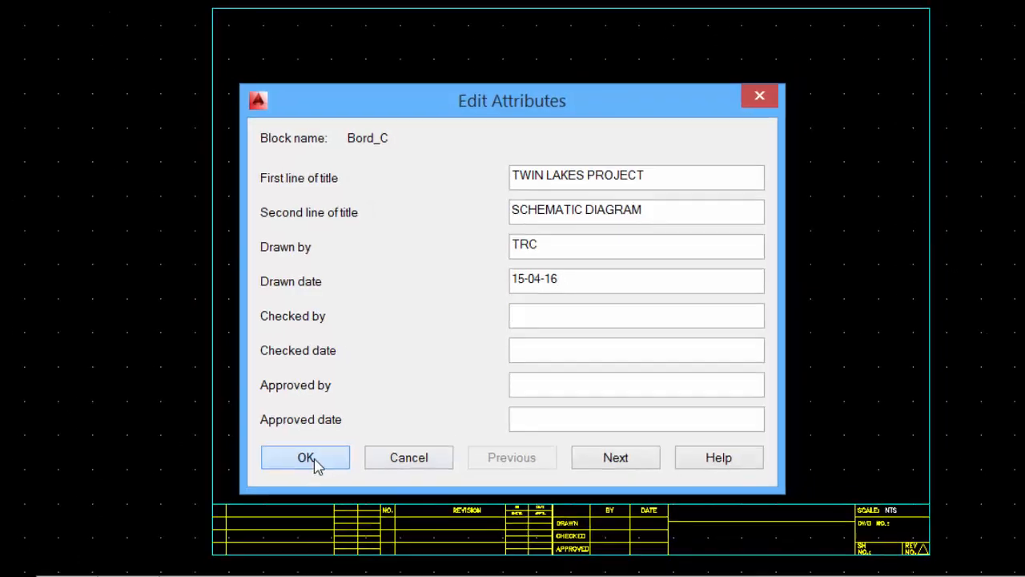
click(303, 468)
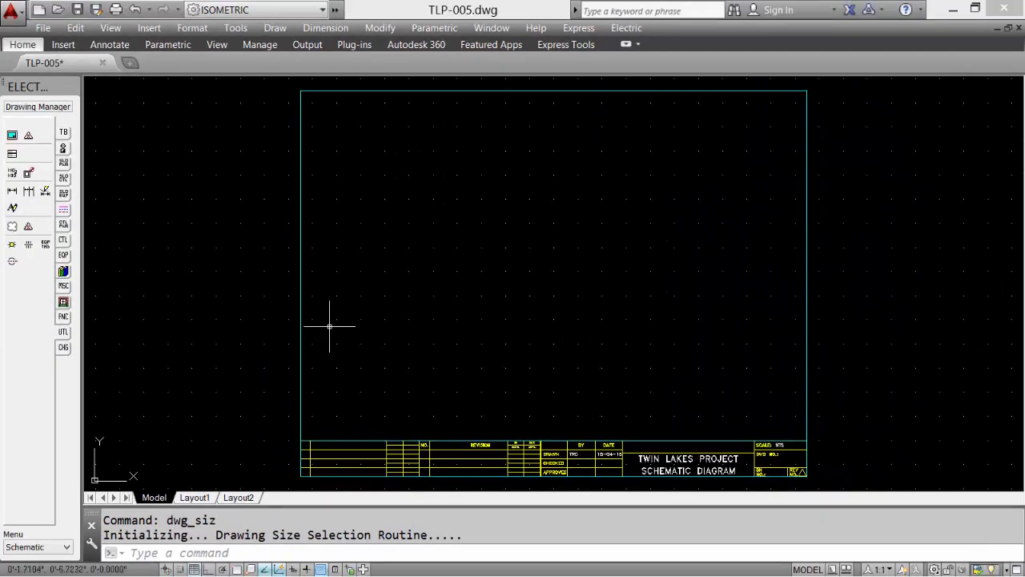
With snap on, draw a horizontal panel wiring line across the upper part of the sheet, just inside the border
click(63, 212)
click(29, 135)
key(F9)
click(336, 126)
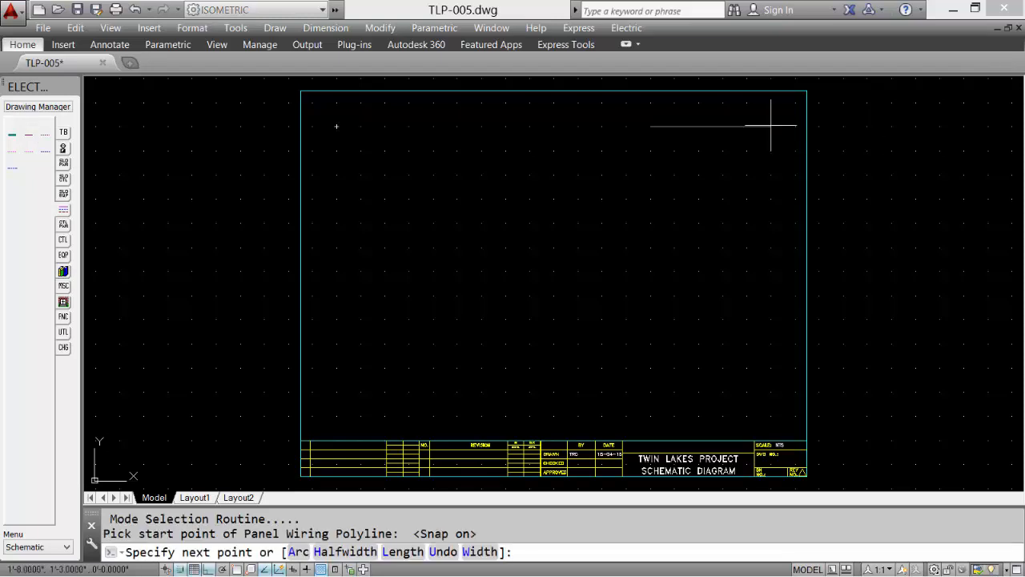
click(771, 125)
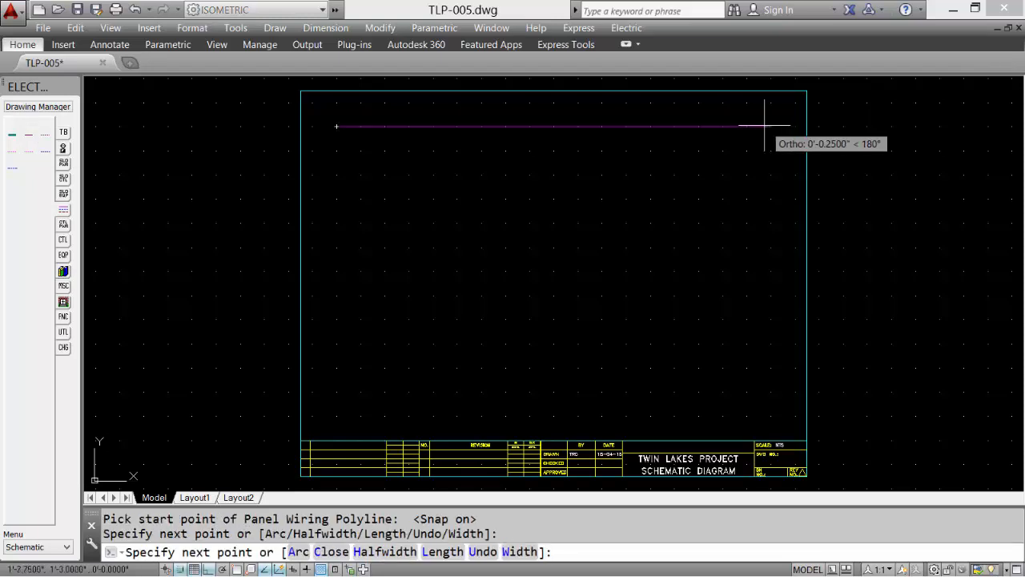
key(Return)
Draw a vertical panel wiring line 10" down from near the left end of the horizontal line
click(360, 125)
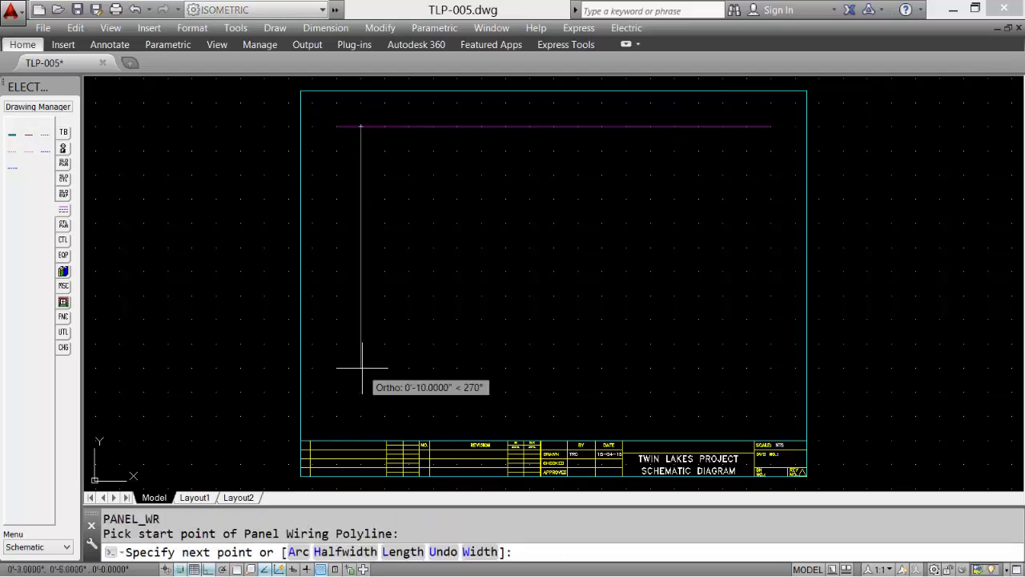
click(360, 368)
key(Return)
Insert an SPDT switch tagged OFF on the vertical wiring line, just below the horizontal line
scroll(241, 236, up, 4)
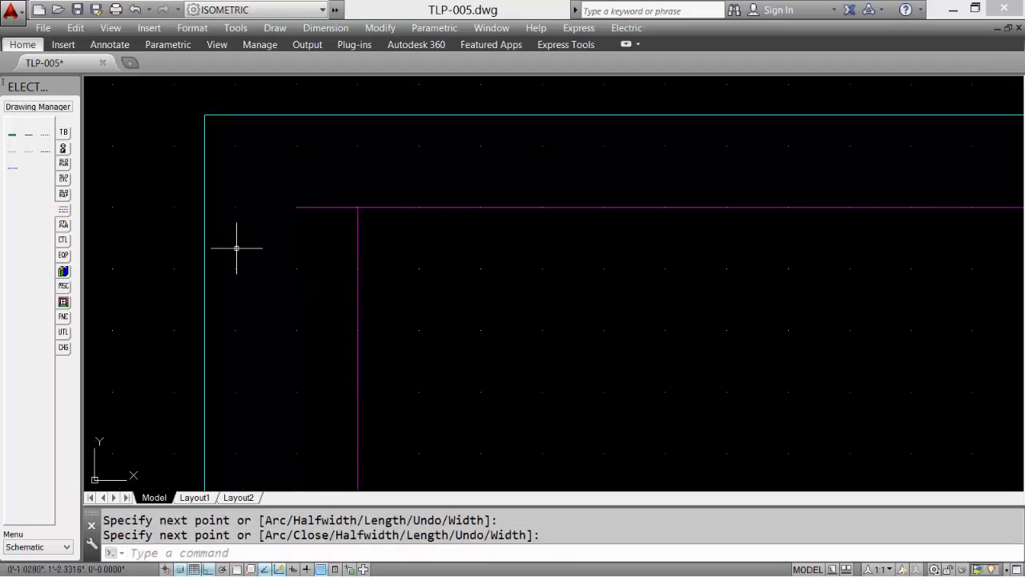
click(64, 241)
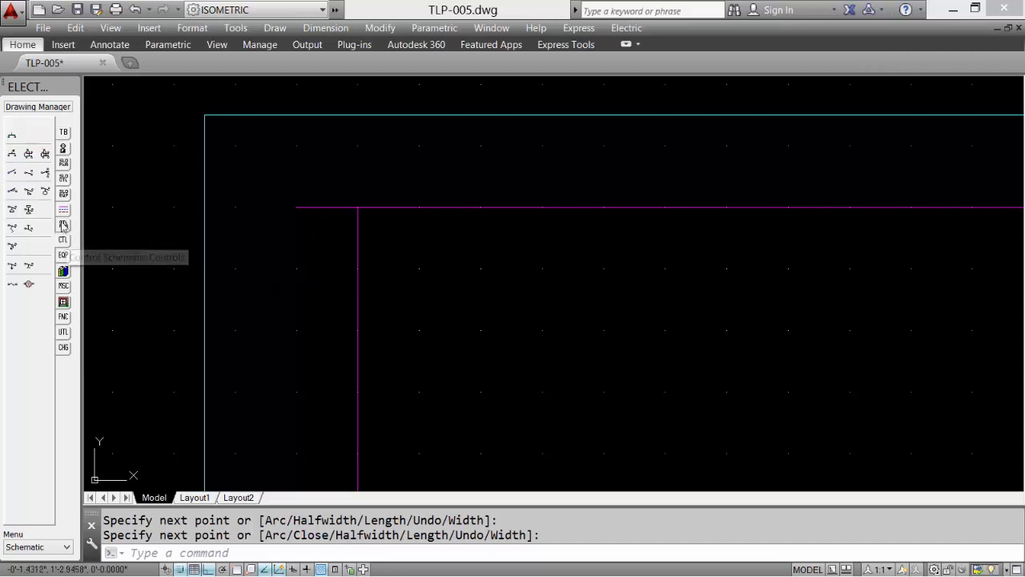
click(30, 173)
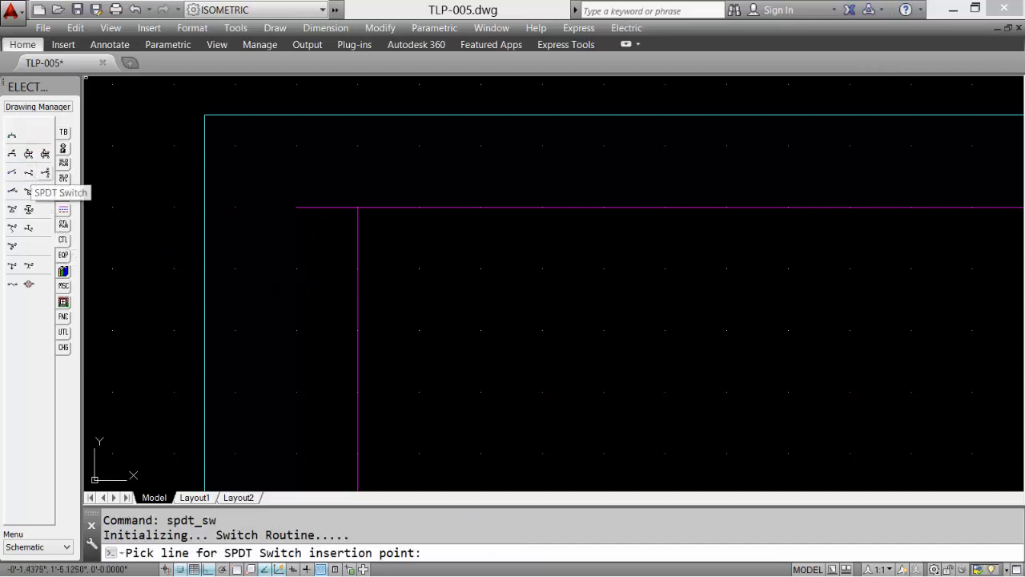
click(358, 280)
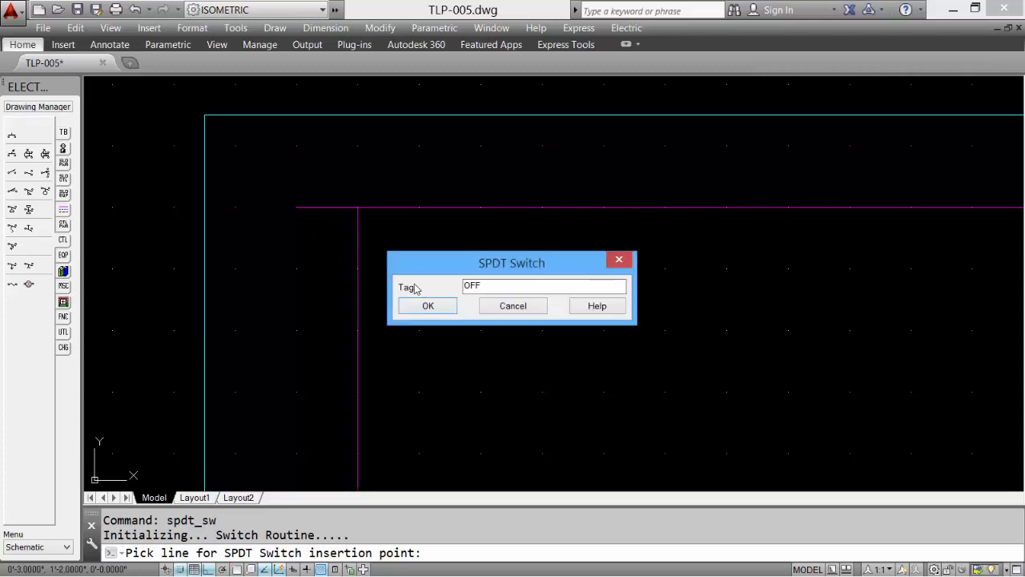
text(OFF)
click(433, 311)
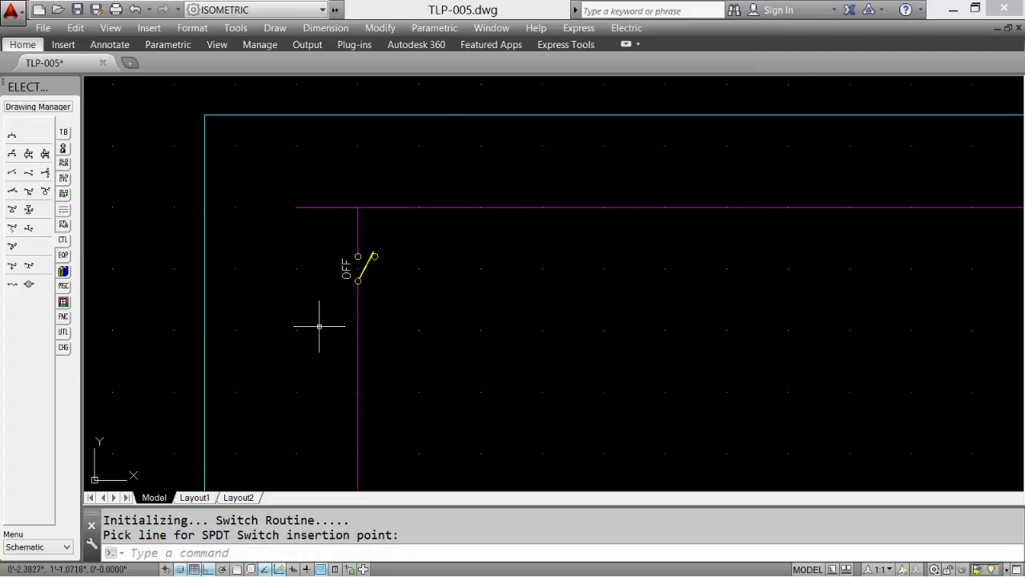
Insert a switch symbol with user-defined type 52 on the vertical line below the OFF switch
middle_drag(349, 332, 348, 239)
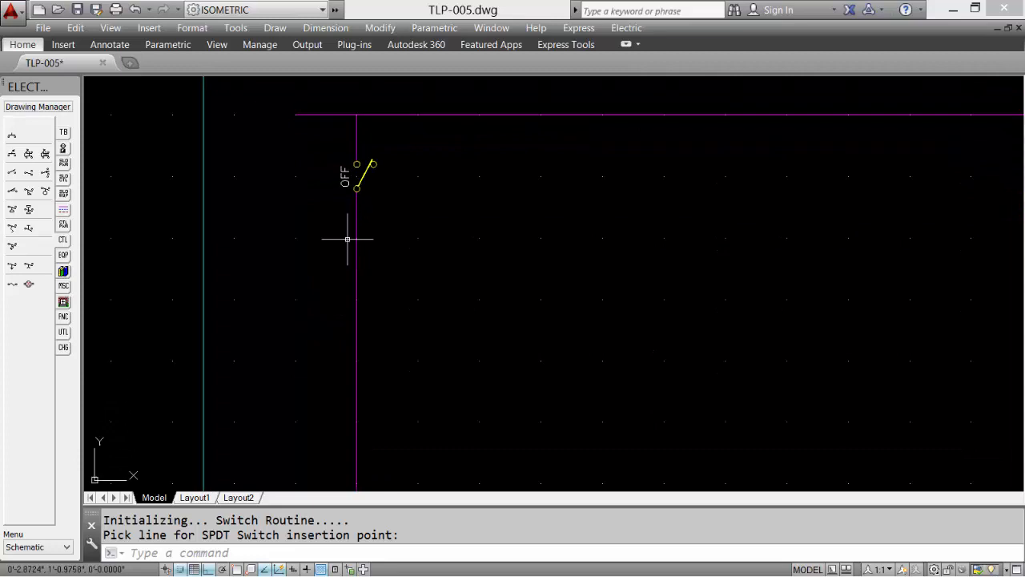
click(63, 177)
click(13, 243)
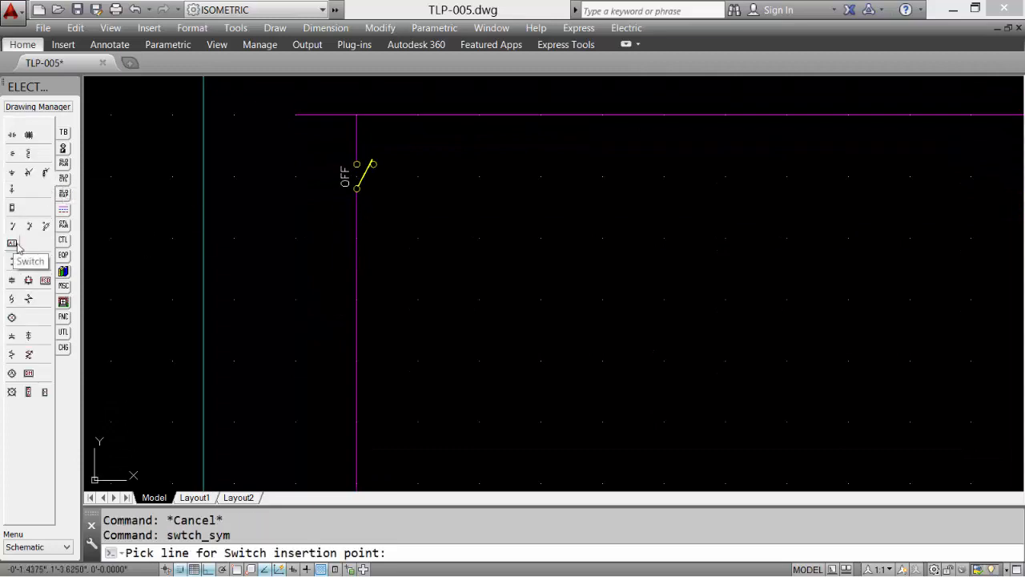
click(356, 302)
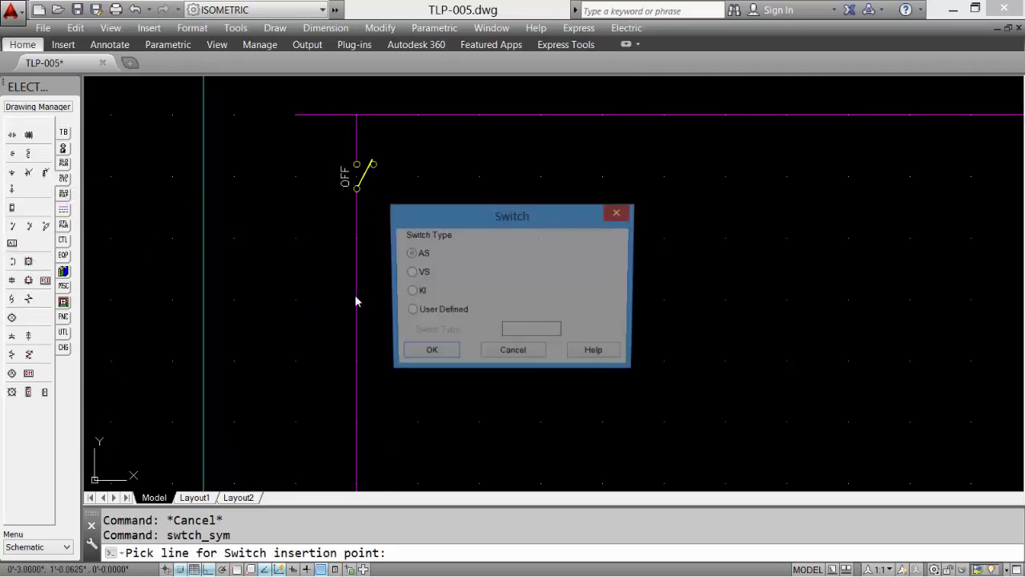
click(409, 311)
text(52)
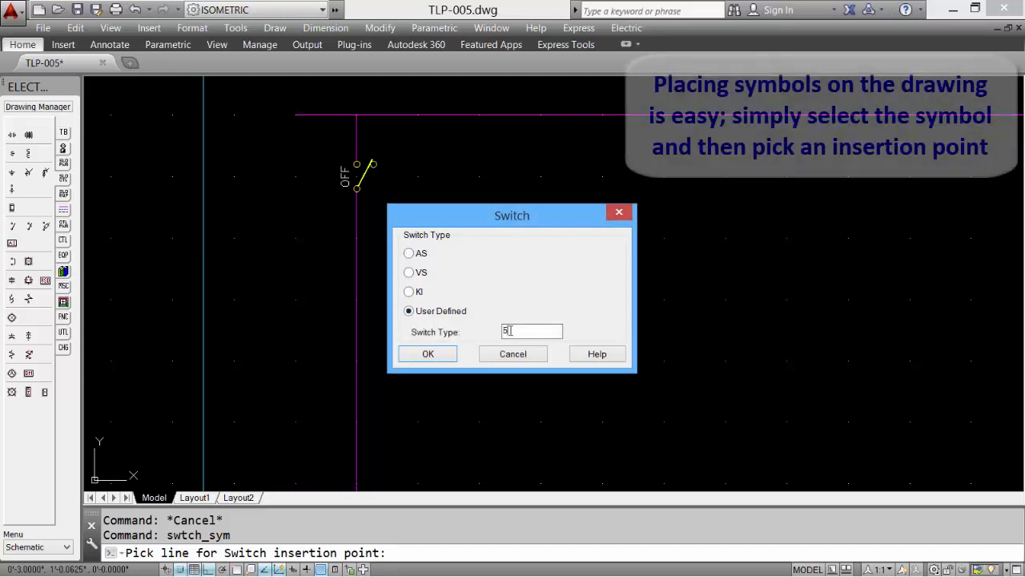
click(451, 354)
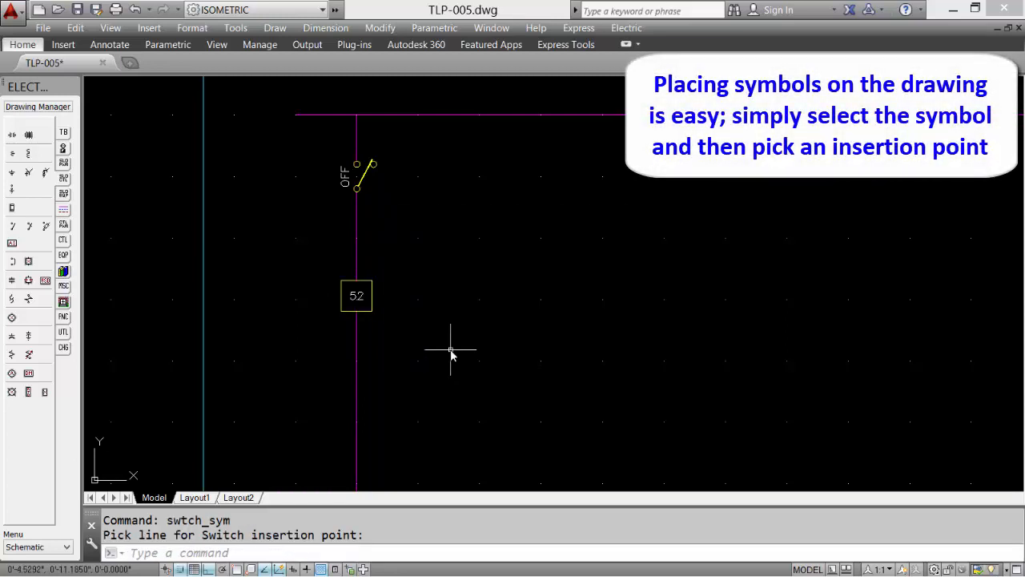
Insert a current transformer with ratio 3CT and number C50 on the vertical line below switch 52
middle_drag(450, 349, 449, 229)
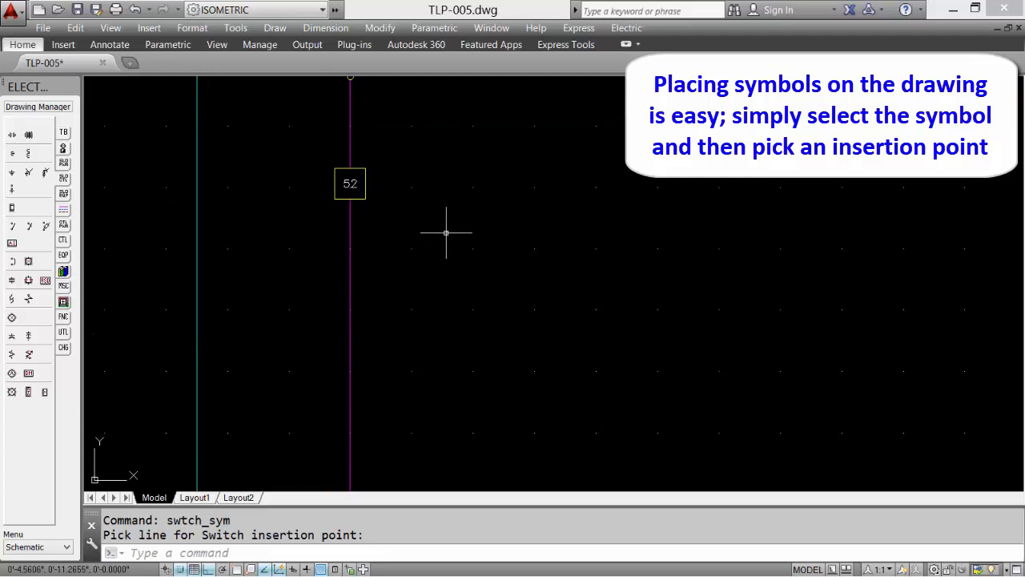
click(11, 155)
click(350, 285)
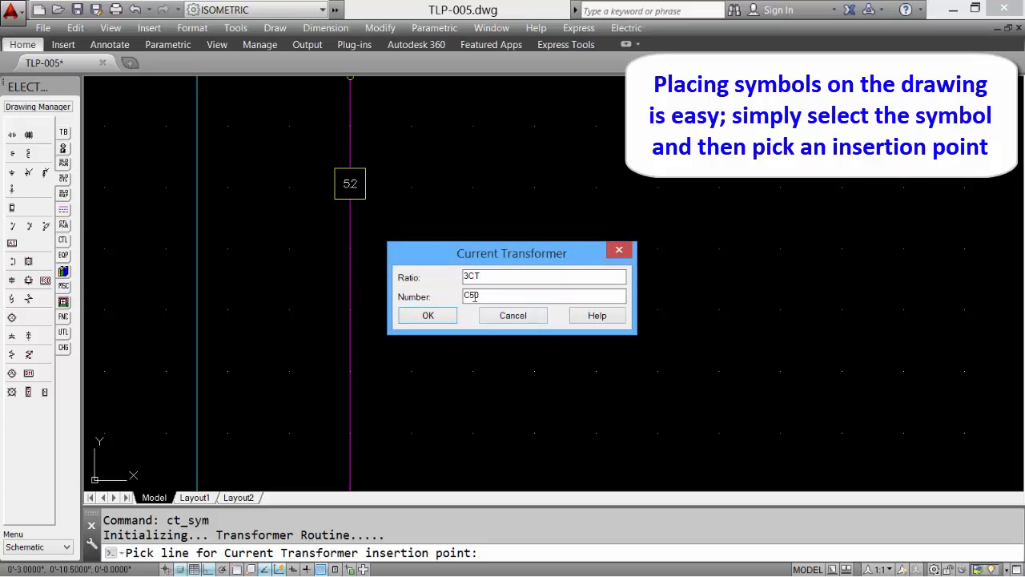
click(442, 316)
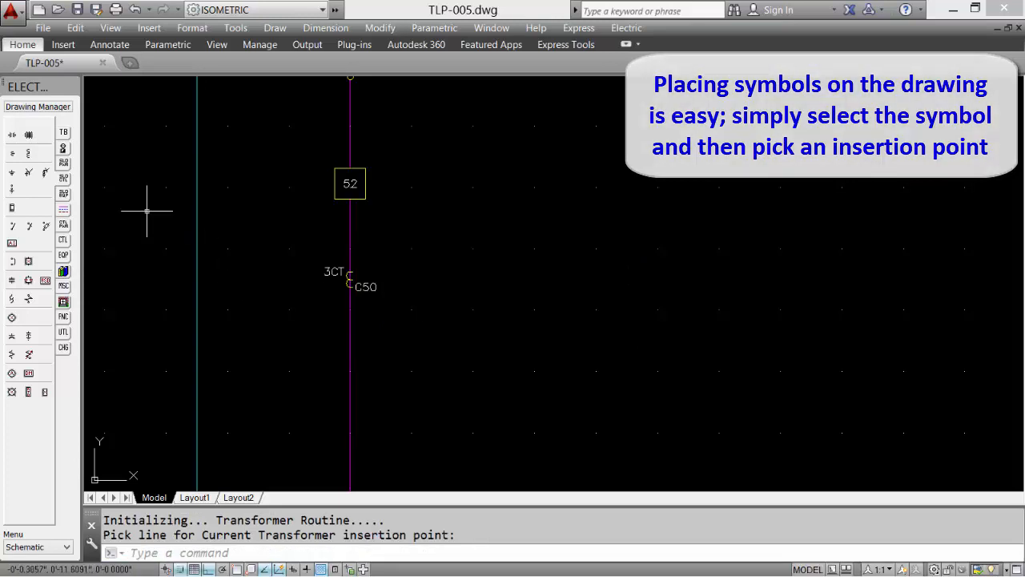
Place a connection dot on the vertical wiring line below the current transformer
click(24, 146)
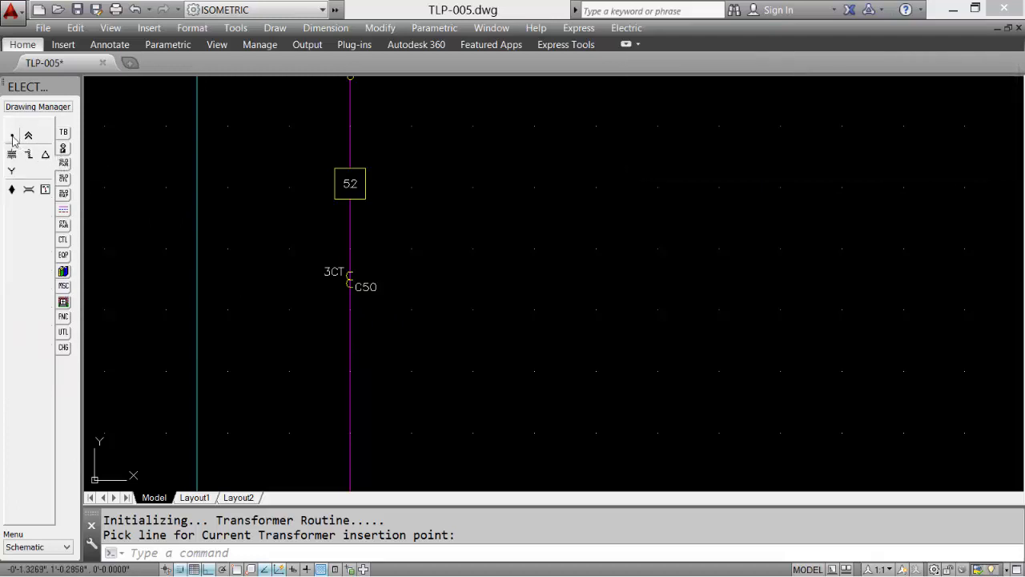
click(12, 137)
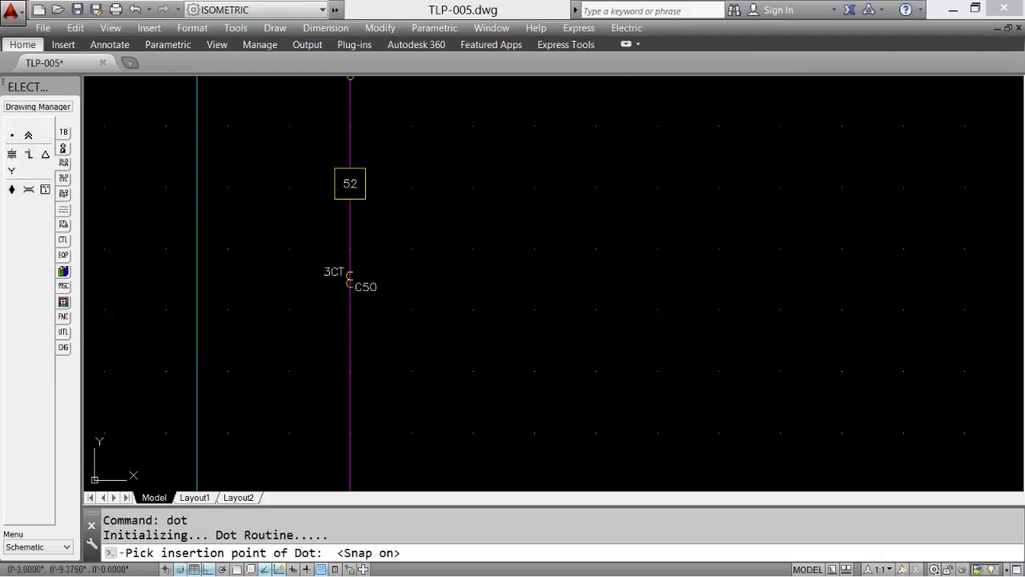
click(350, 348)
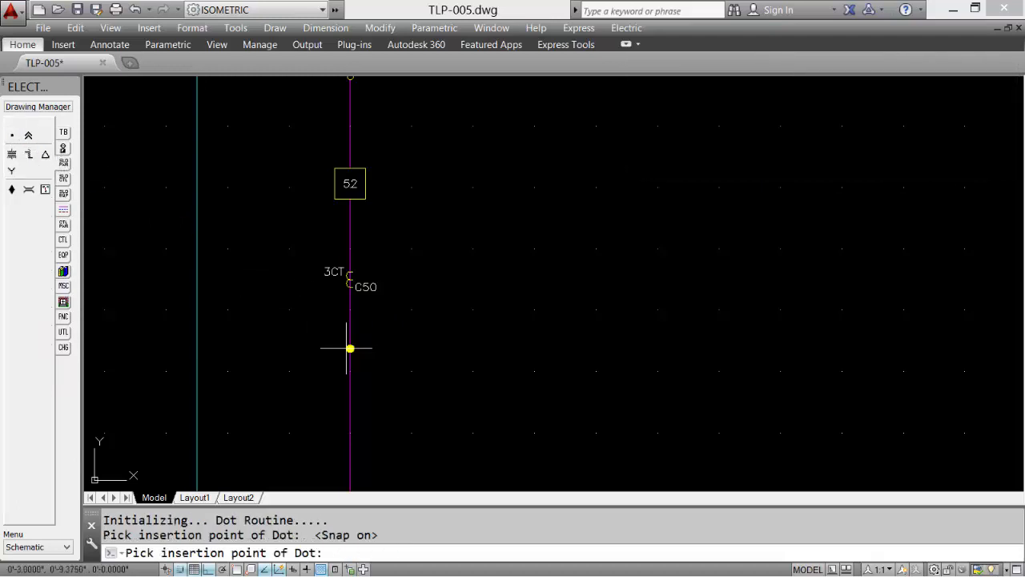
Draw a horizontal panel wiring branch about 1.06 inches long to the right from the connection dot
click(64, 211)
click(30, 140)
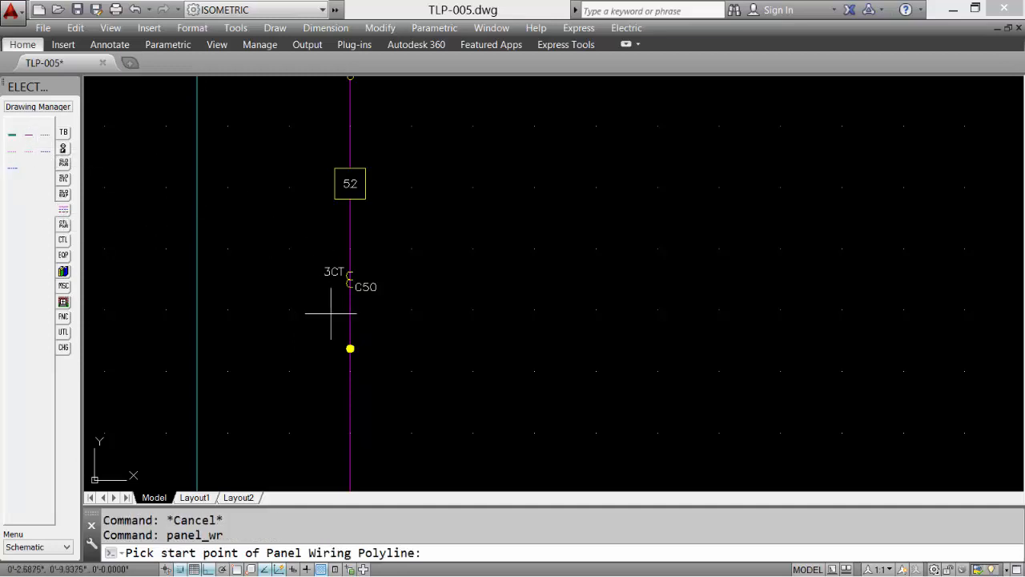
click(350, 348)
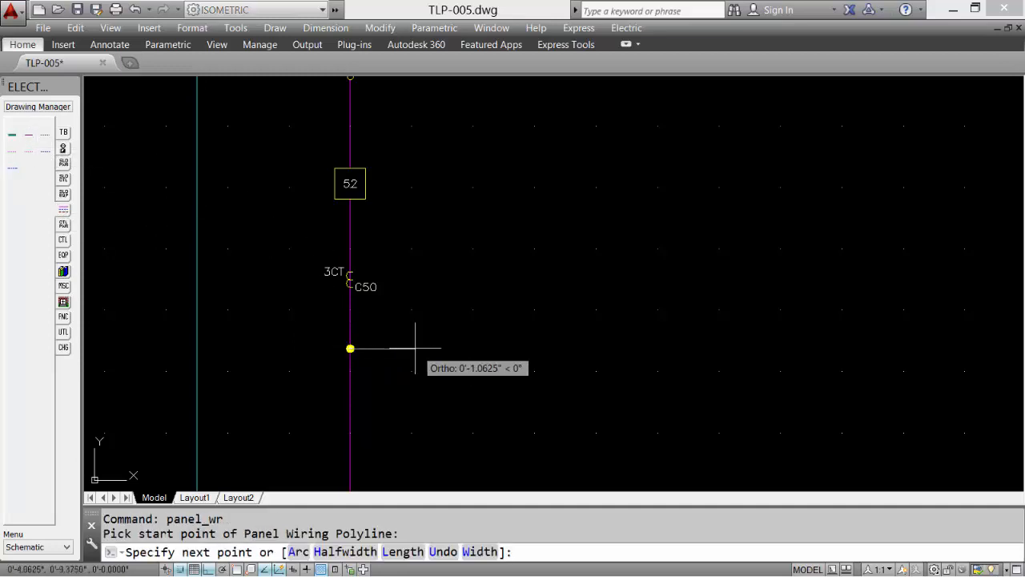
click(412, 348)
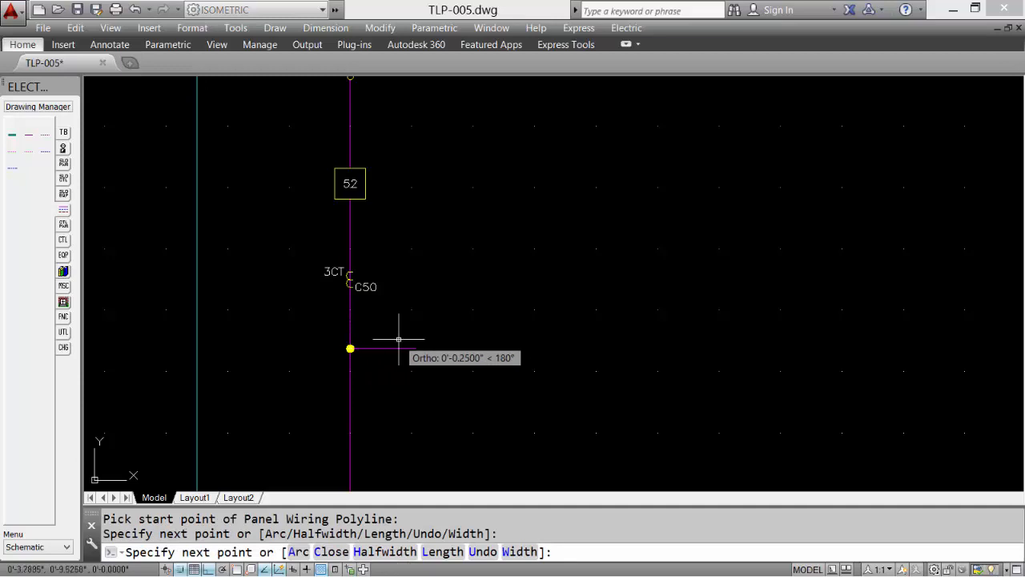
key(Return)
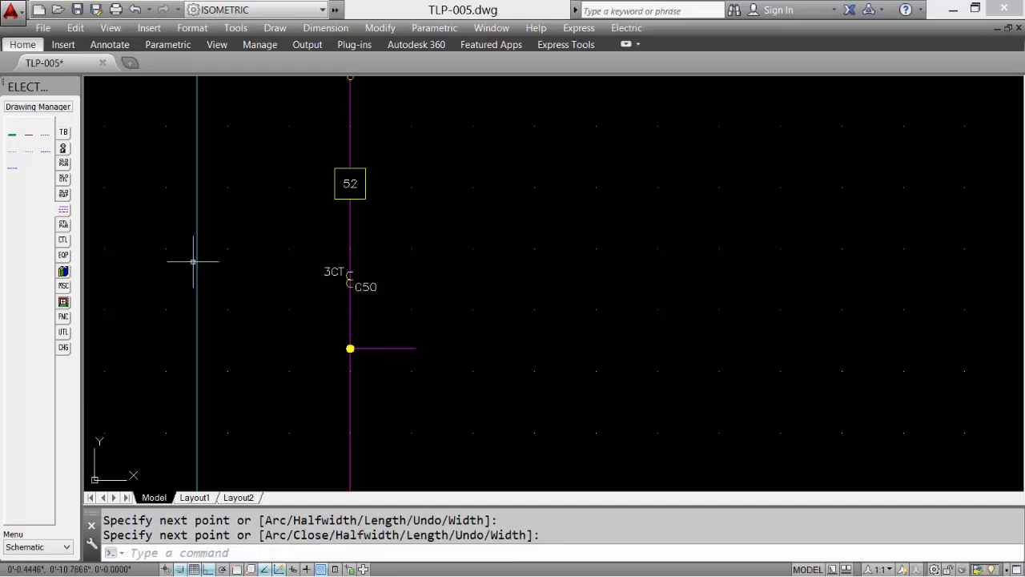
Insert a capacitor symbol on the short horizontal branch line beside the connection dot
click(65, 226)
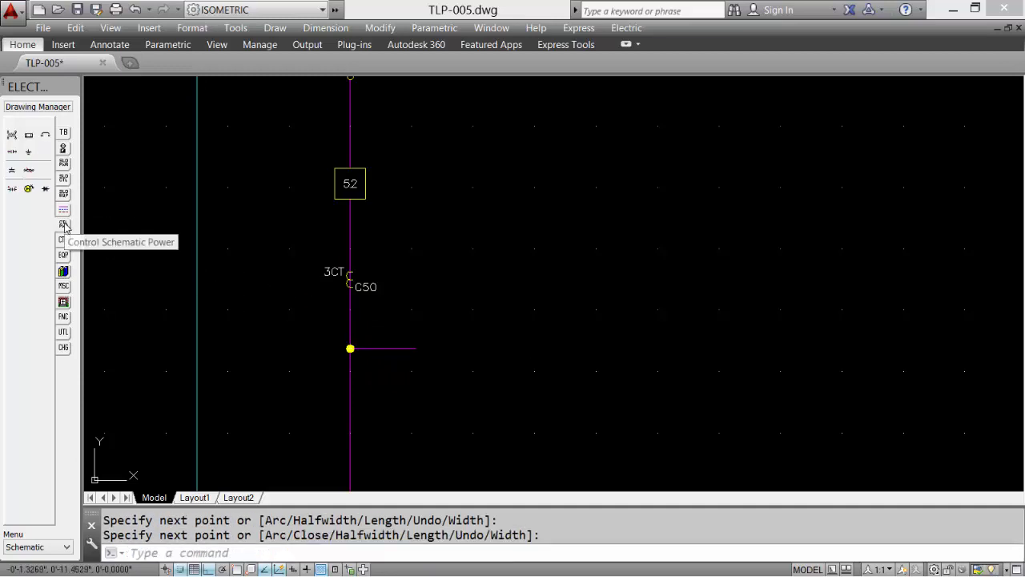
click(12, 171)
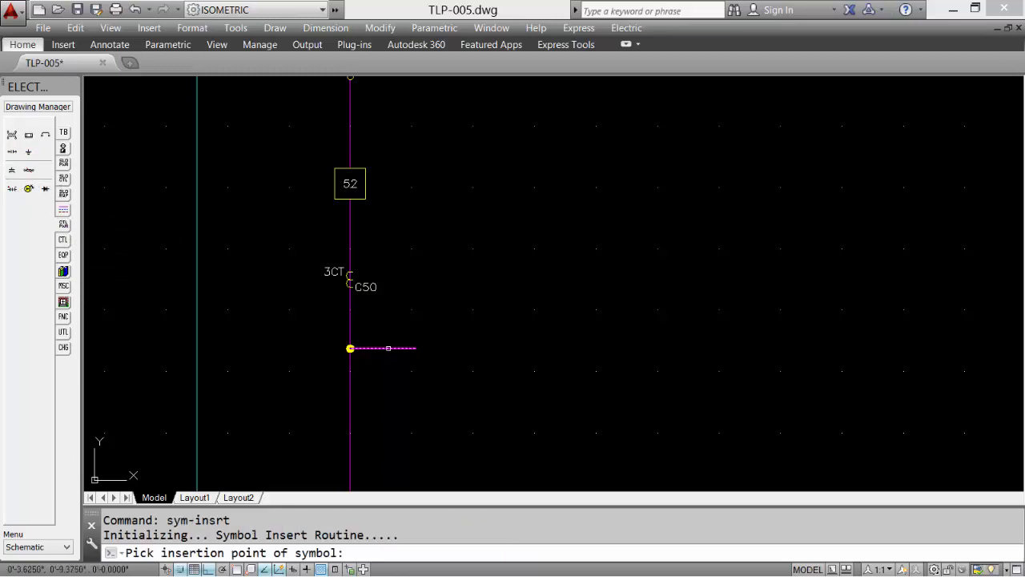
click(388, 348)
click(429, 316)
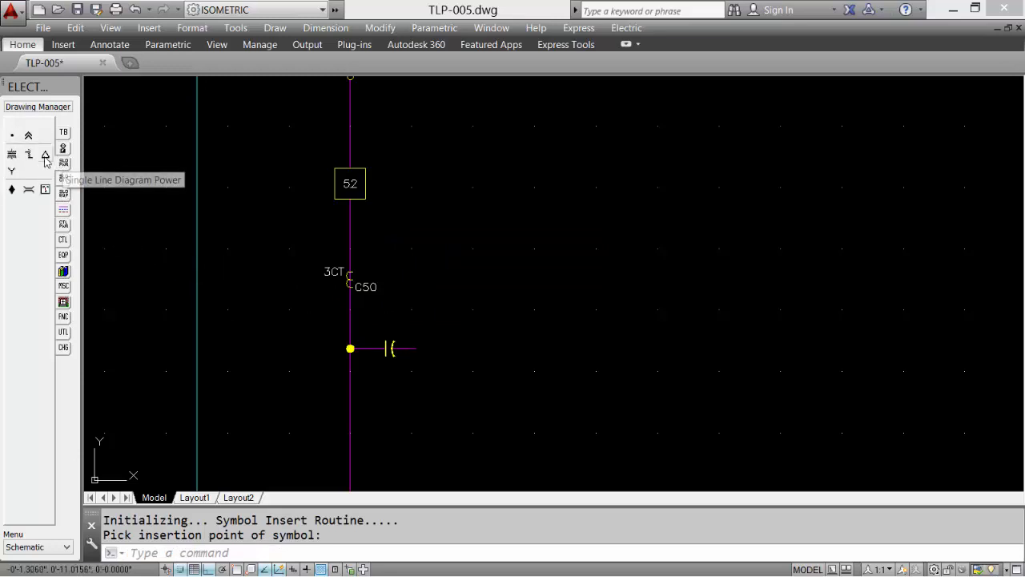
Insert a delta symbol on the vertical line below the connection dot and rotate it 180 degrees to point downward
click(44, 154)
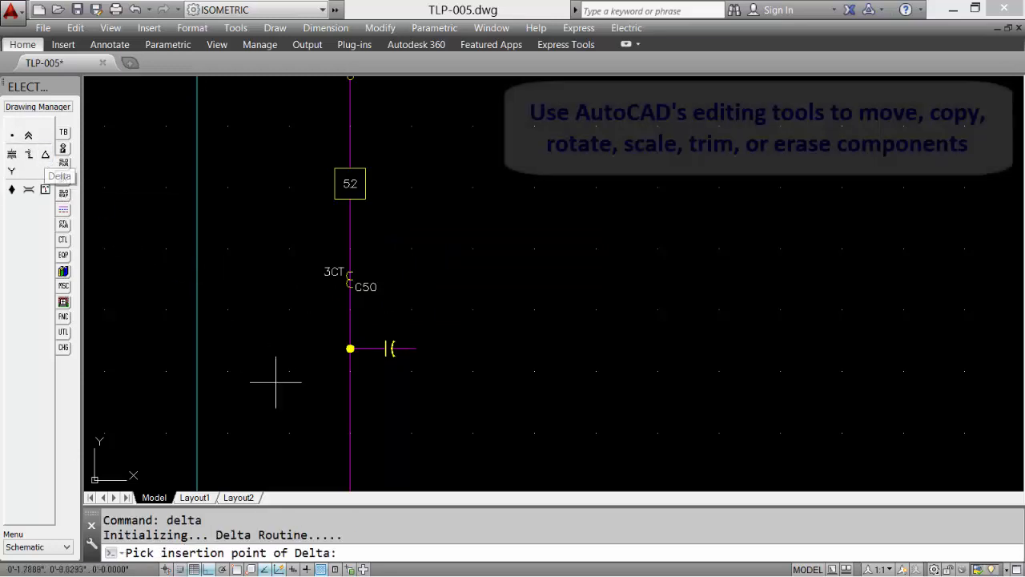
click(350, 435)
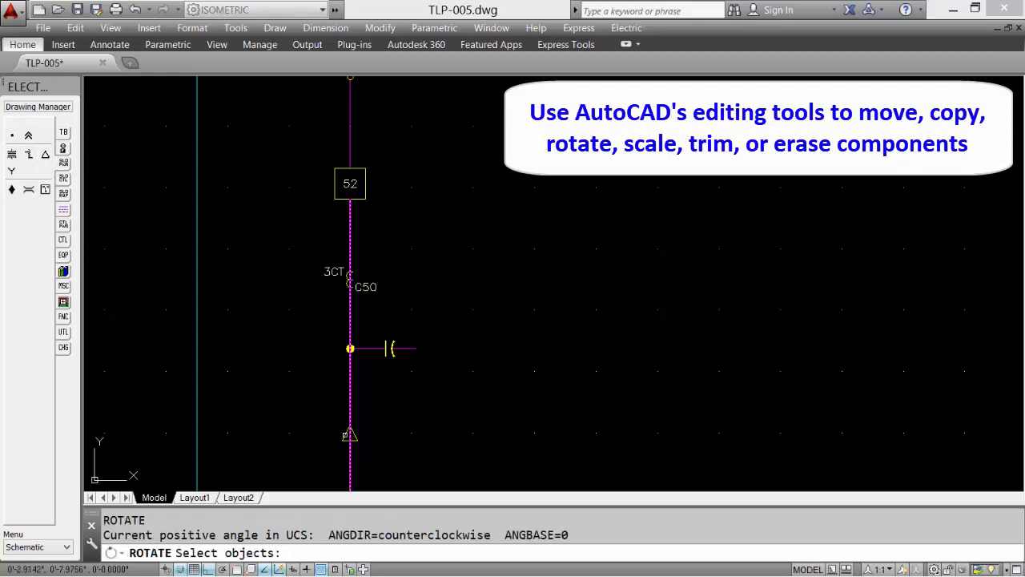
click(347, 435)
key(Return)
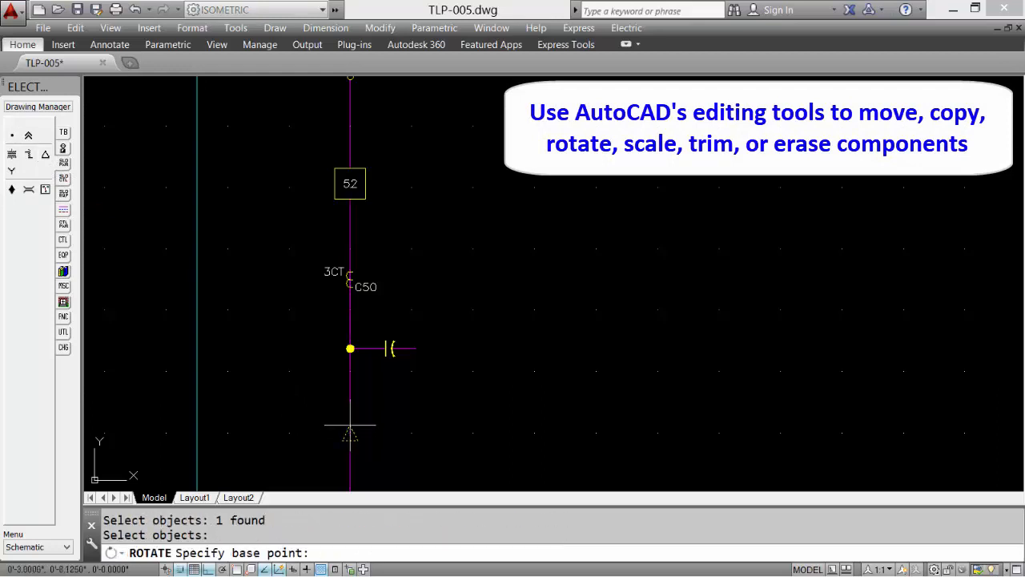
click(350, 435)
click(309, 419)
Trim the vertical wiring line where it passes through the inverted delta symbol
text(T)
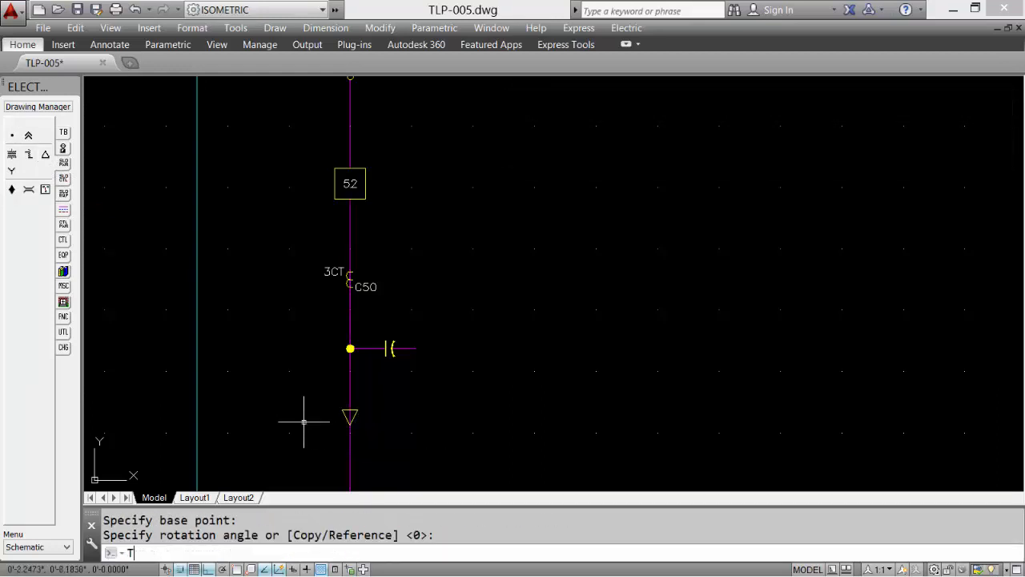
text(R)
key(Return)
key(Return)
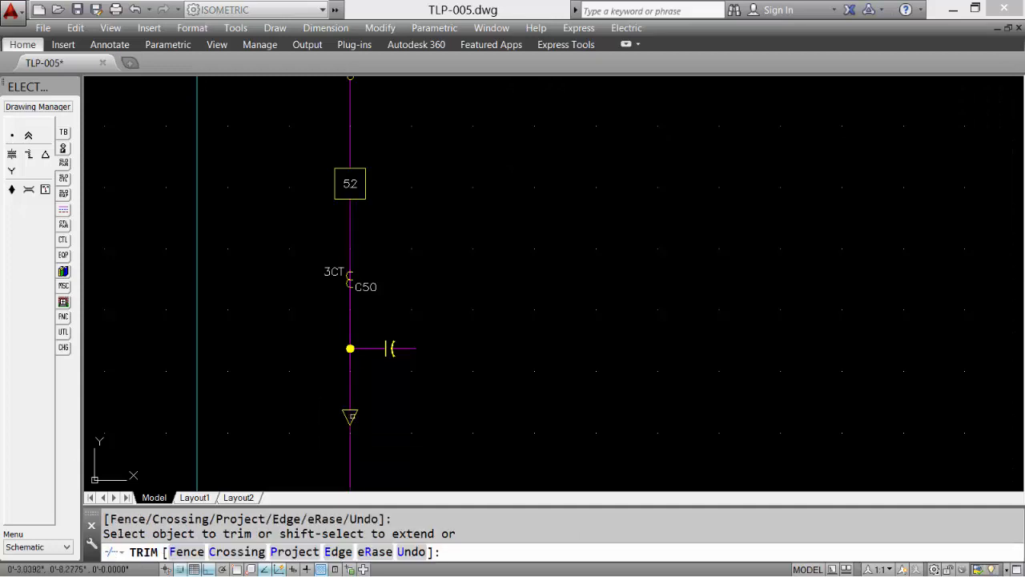
key(Return)
Insert a zero sequence potential transformer with ratio ZSCT on the vertical line below the delta
middle_drag(371, 425, 370, 243)
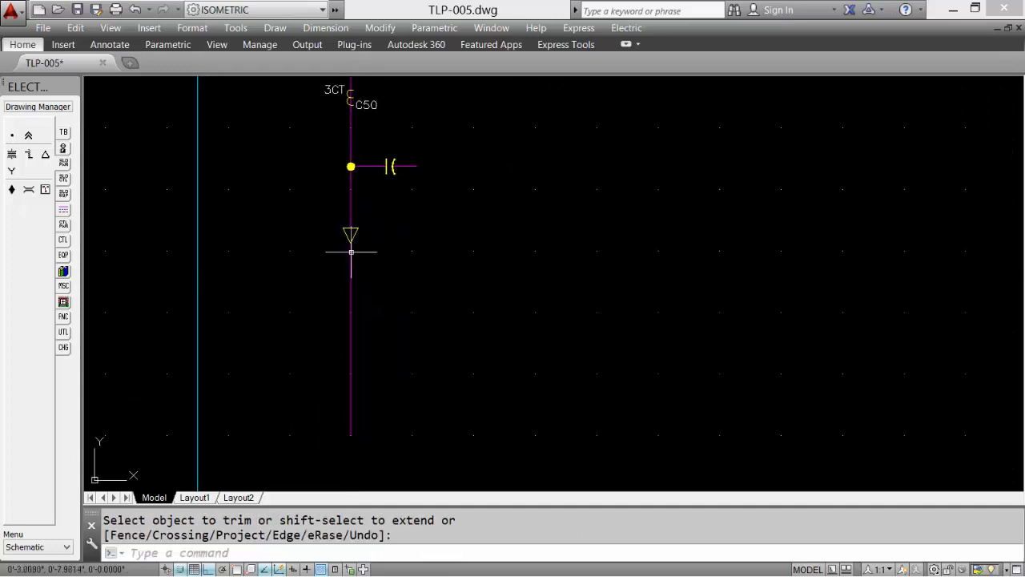
click(63, 178)
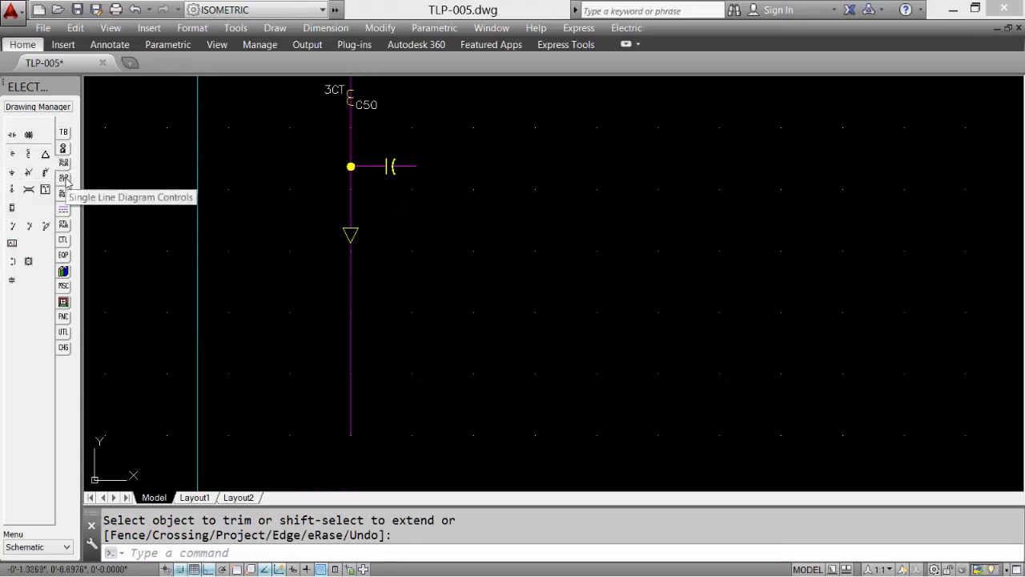
click(28, 152)
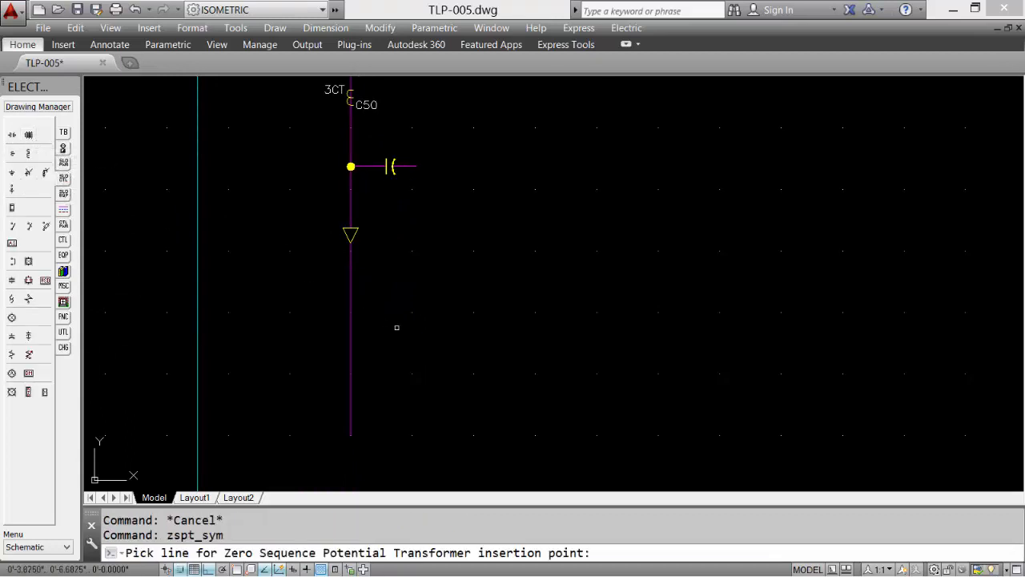
click(350, 308)
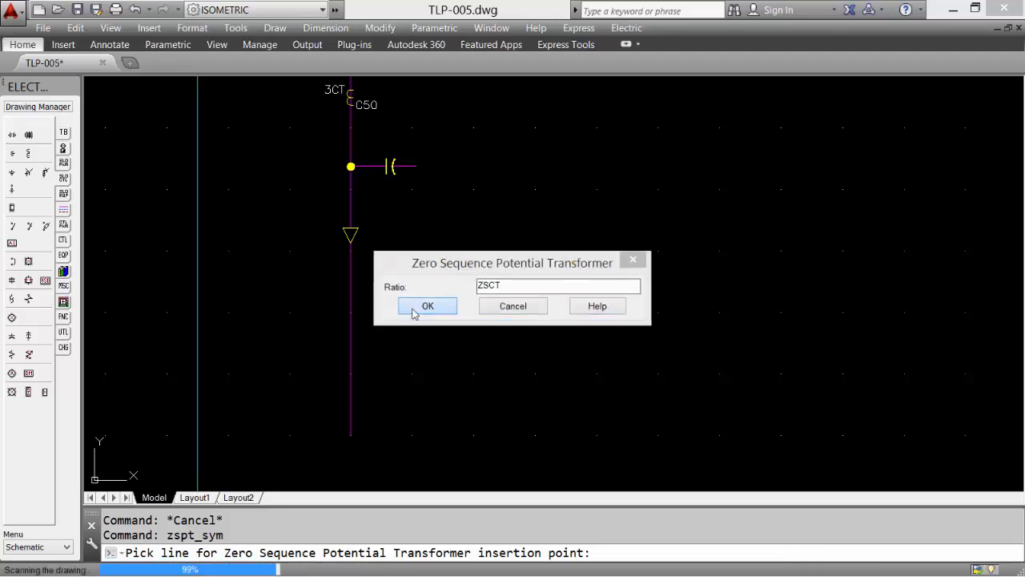
click(427, 306)
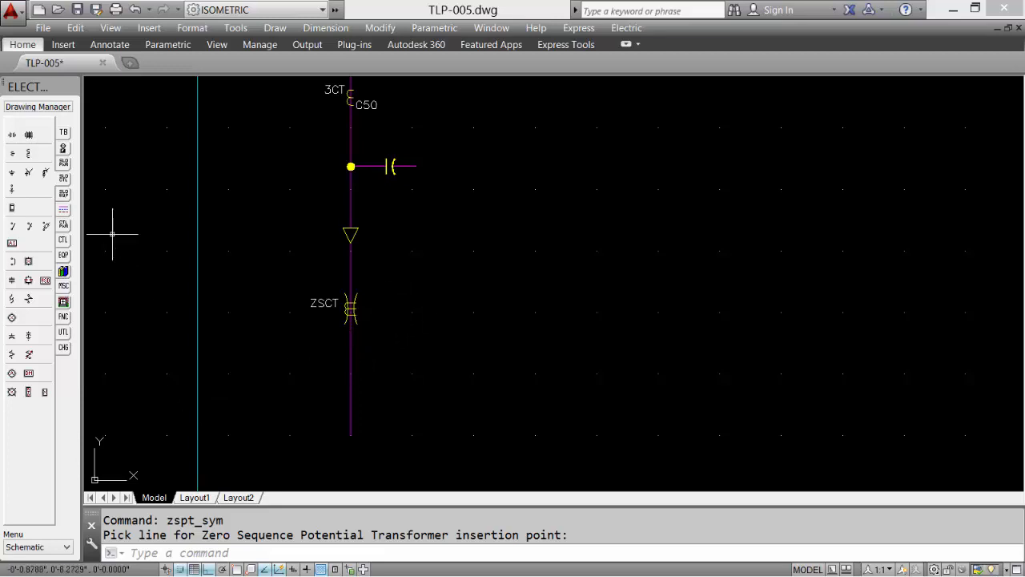
Insert a transformer at the vertical line's lower end with tag 300PT-84, 750/1000 kVA and voltage 7.5kV - 0.6kV
click(63, 163)
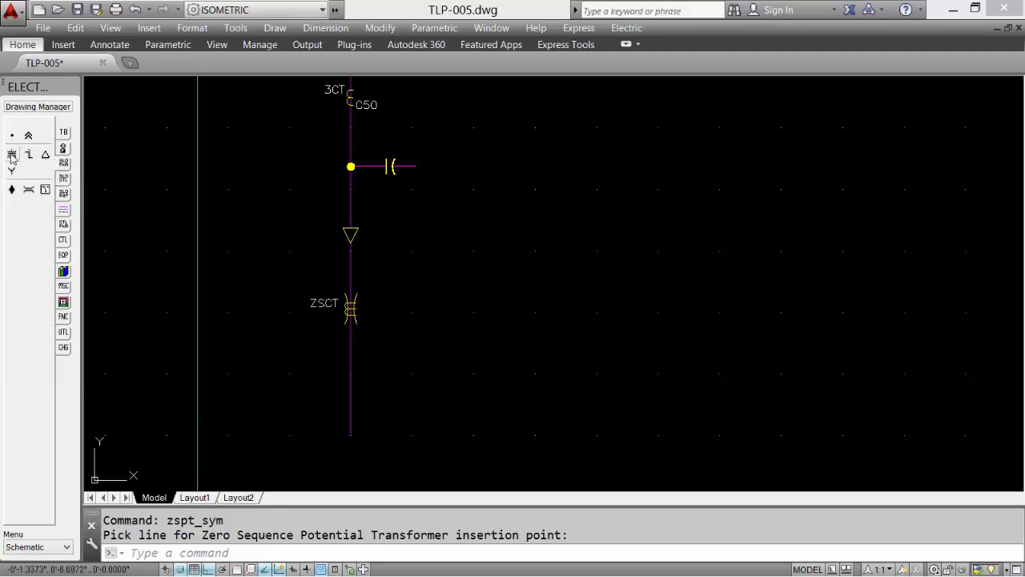
click(11, 154)
click(351, 431)
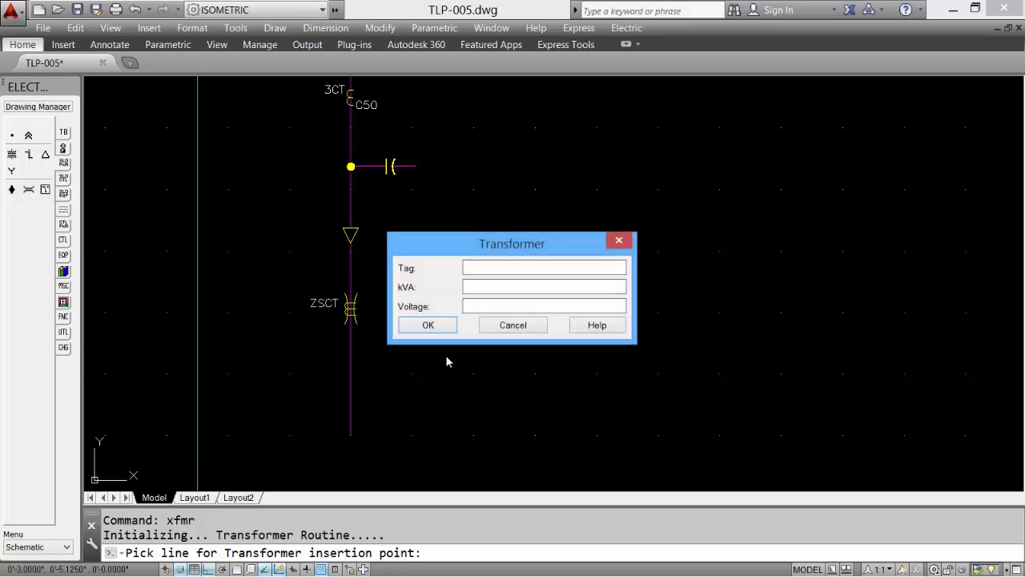
text(300PT-84)
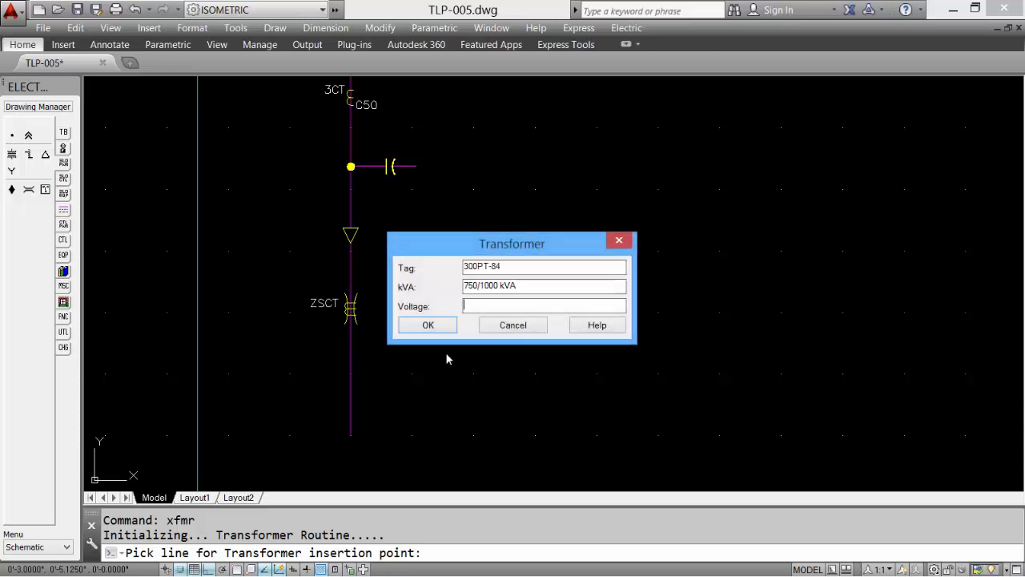
key(Return)
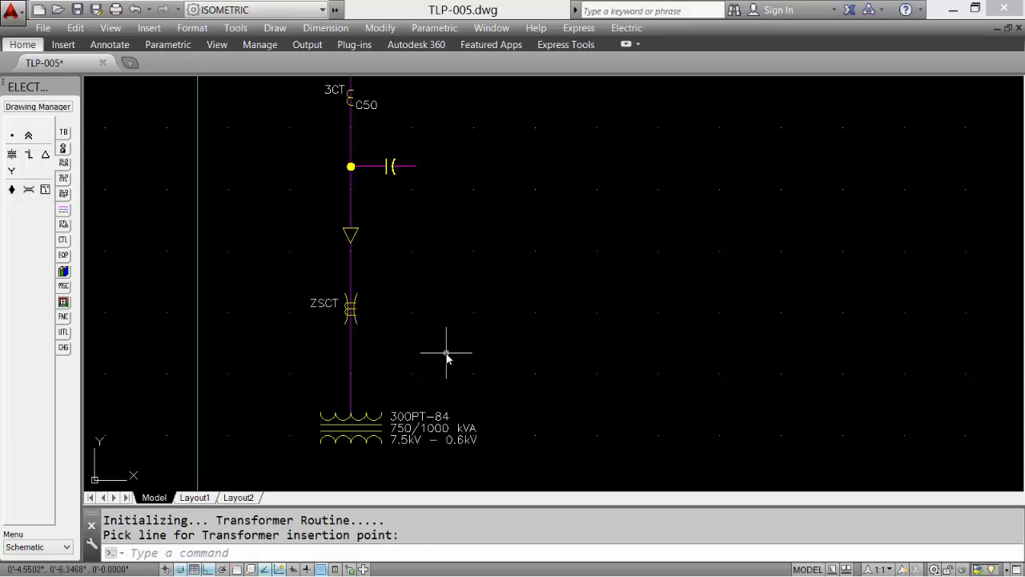
Add a wire tag reading TECK CABLE, with its leader to the left, on the vertical line between ZSCT and transformer 300PT-84
click(64, 286)
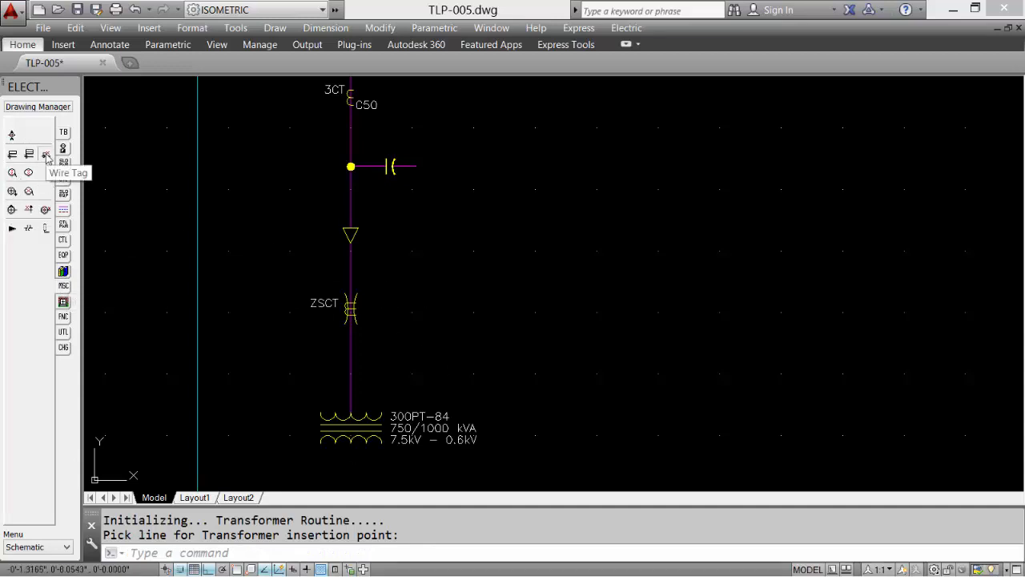
click(46, 154)
click(350, 374)
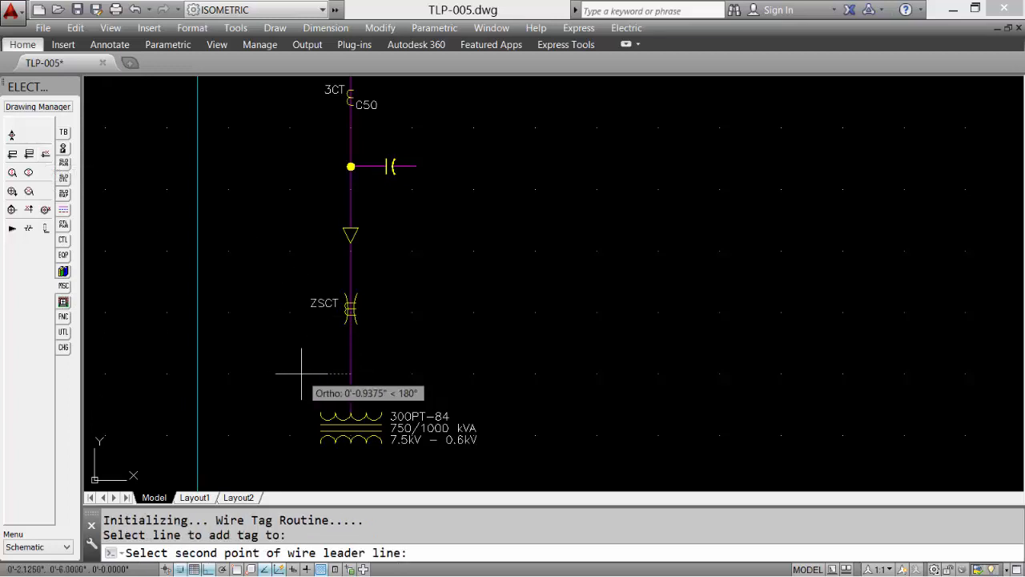
click(310, 373)
text(TECK CABLE)
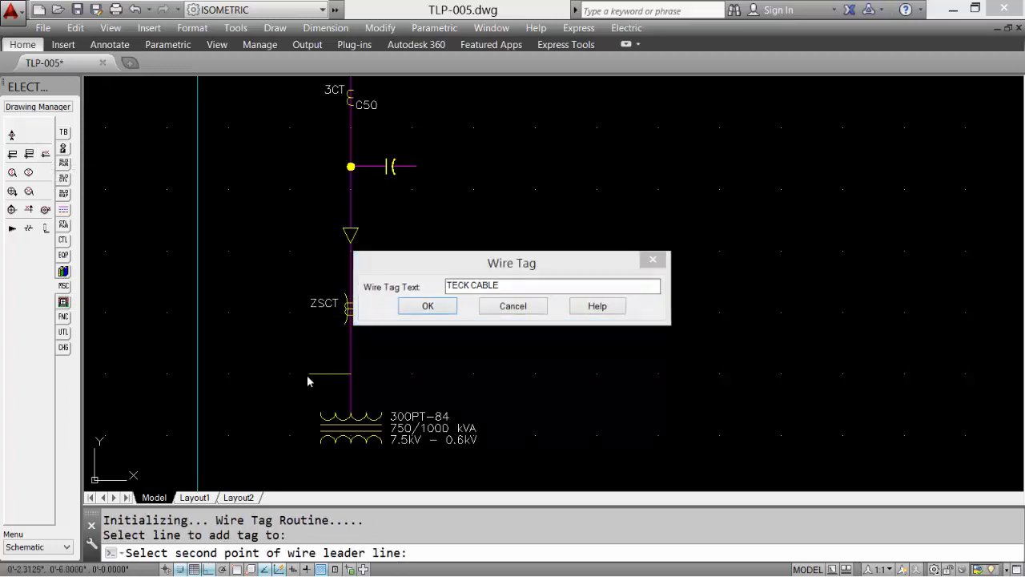
key(Return)
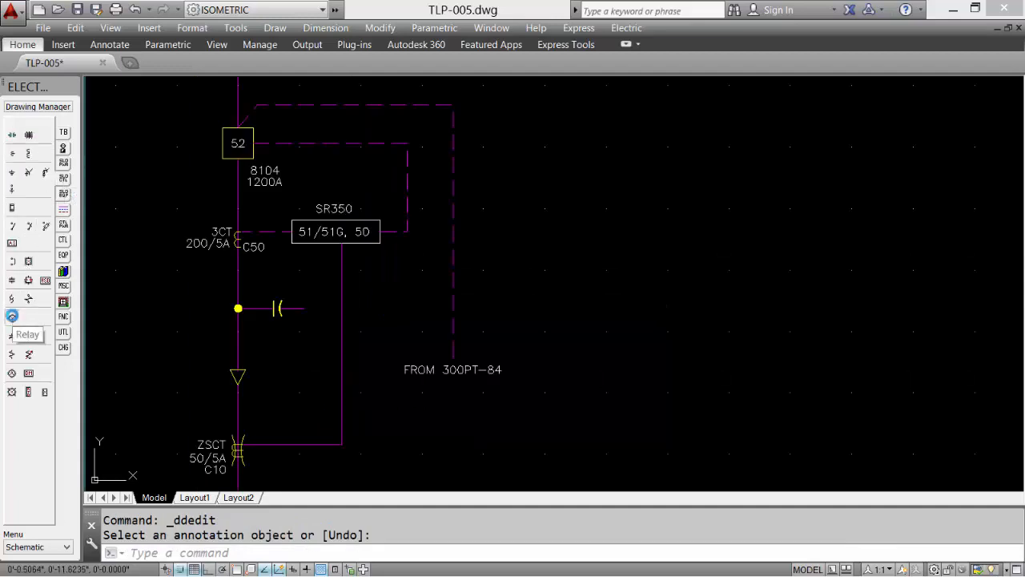
Insert a relay of type 86A on the dashed horizontal line to the right of switch 52
click(12, 318)
click(329, 143)
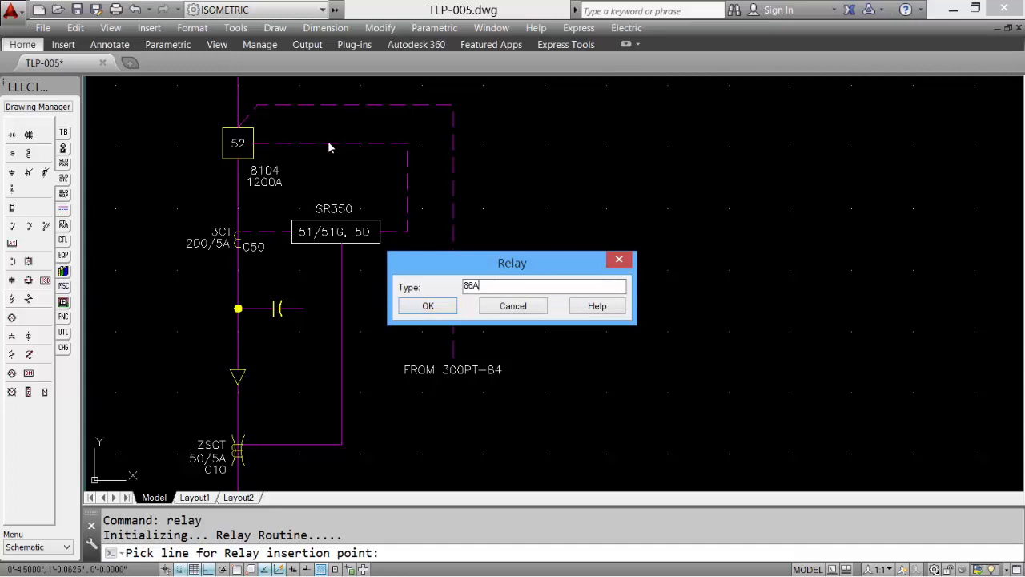
text(86A)
key(Return)
Insert a relay of type 86B on the dashed vertical line above the FROM 300PT-84 label
key(Return)
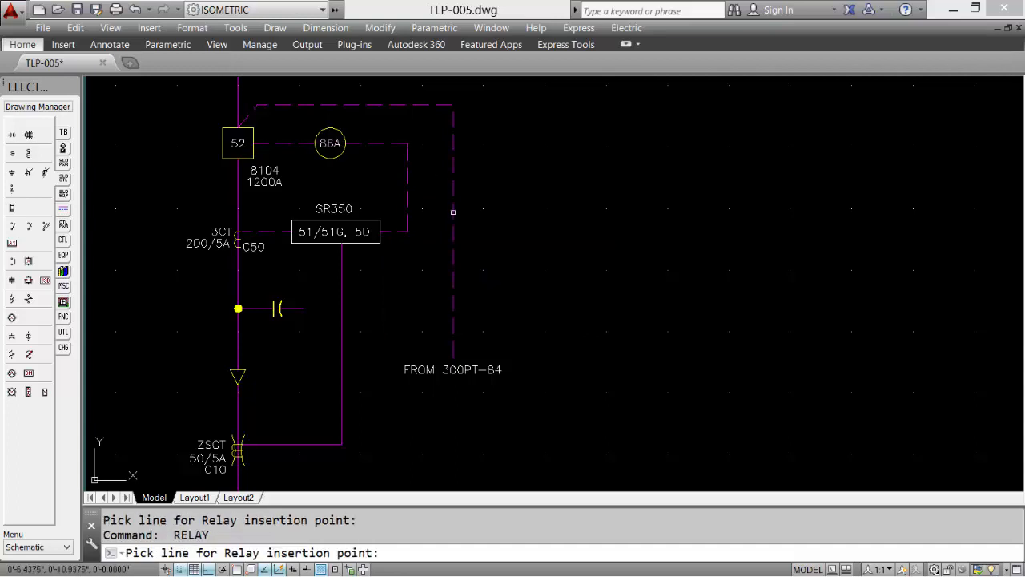
click(453, 212)
text(86B)
key(Return)
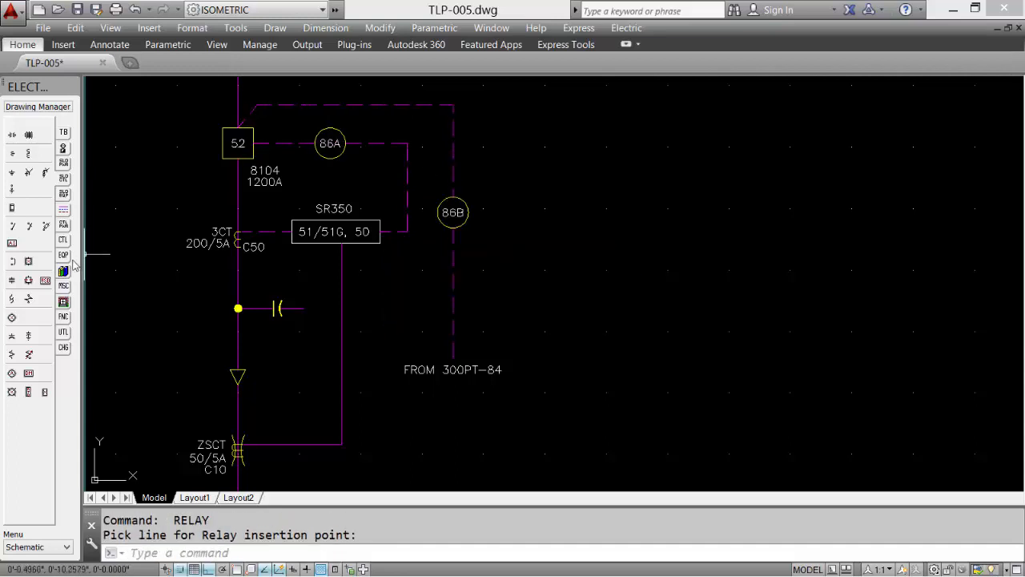
Add flow arrows on the dashed lines, two pointing into switch 52 and one each into relays 86A and 86B
click(63, 287)
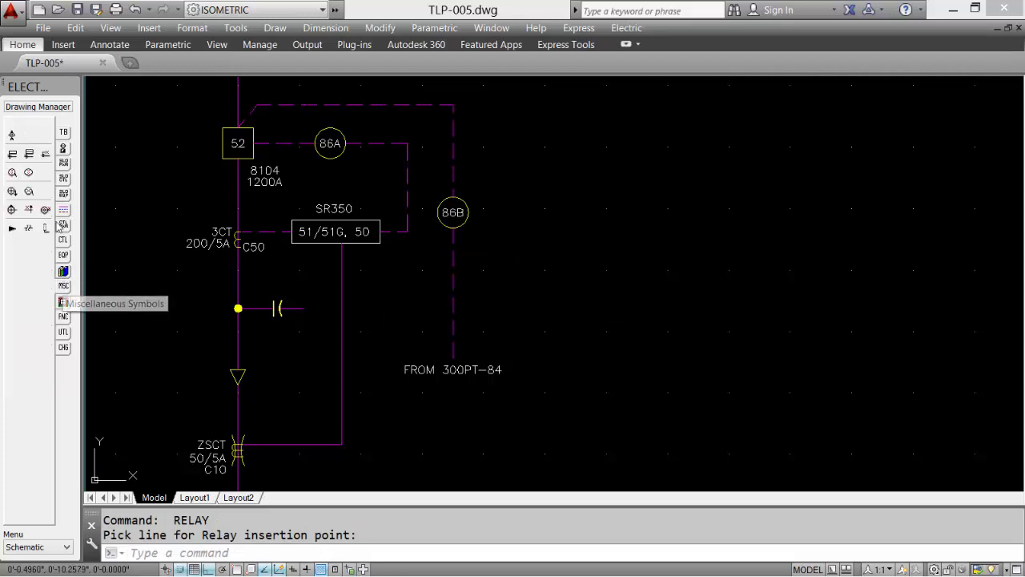
click(14, 229)
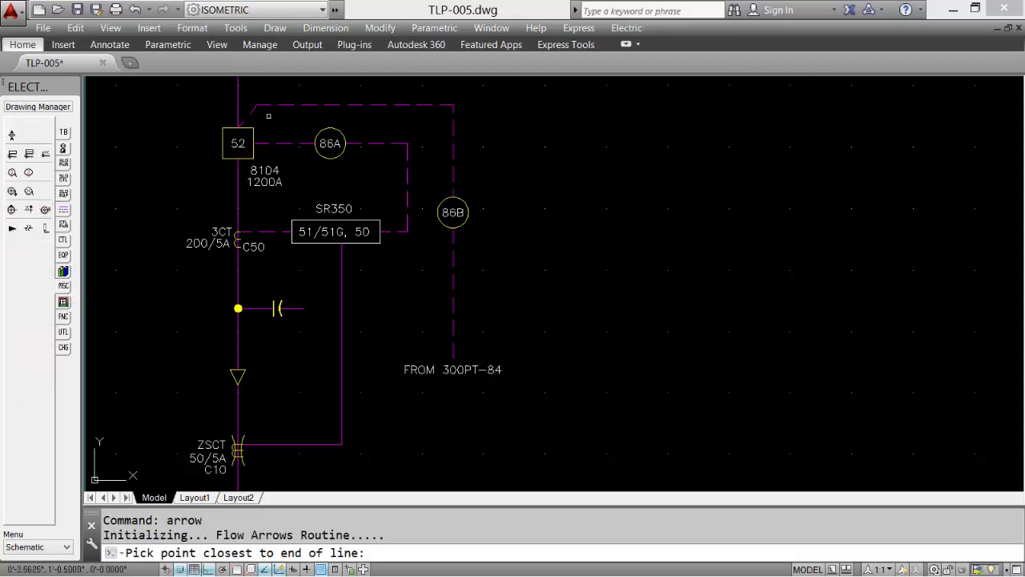
click(245, 120)
key(Return)
click(264, 143)
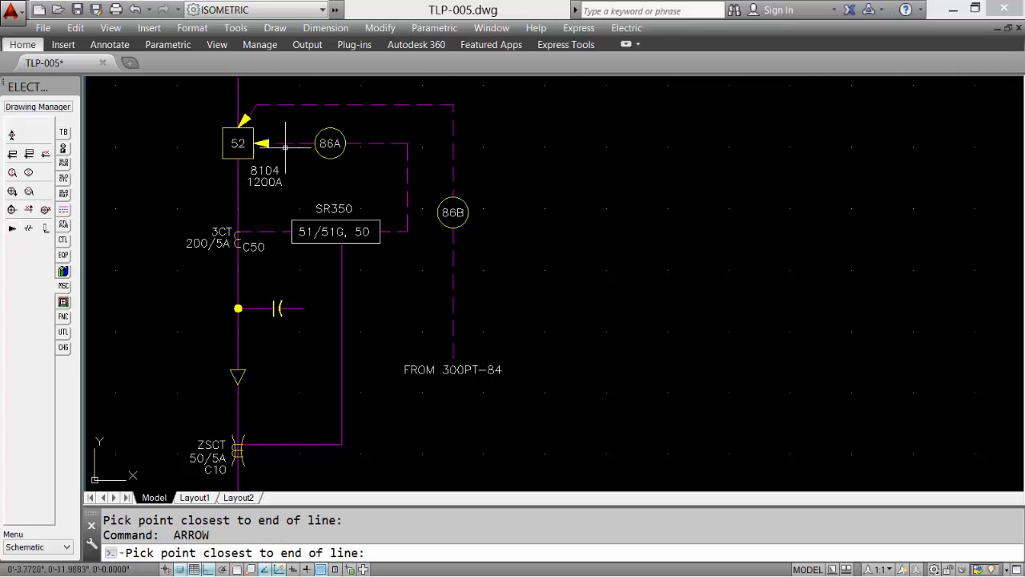
click(357, 147)
key(Return)
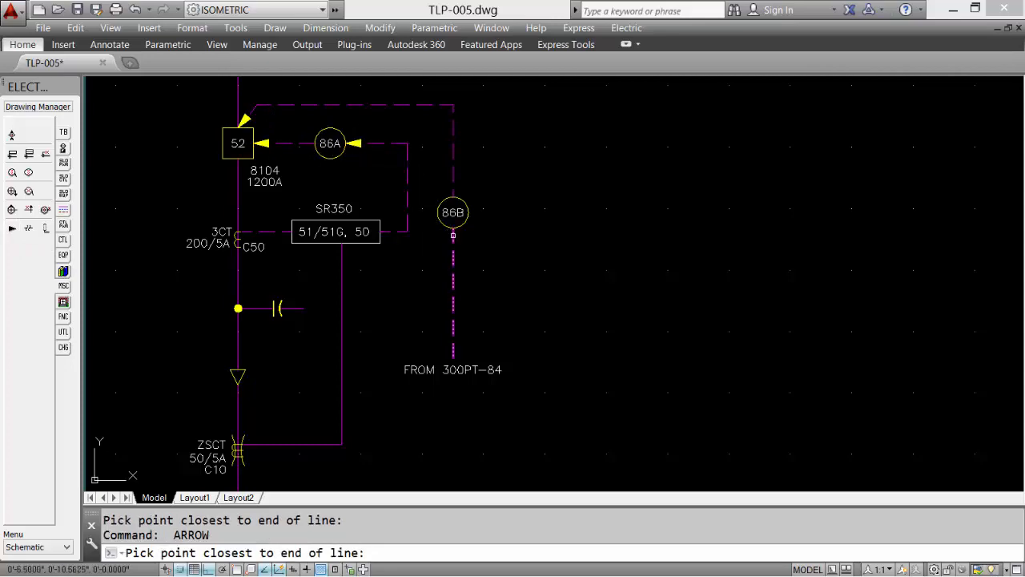
click(453, 236)
Copy the feeder branch below the bus line, without the transformer, about 6 inches to the right along the bus
text(Z)
key(Return)
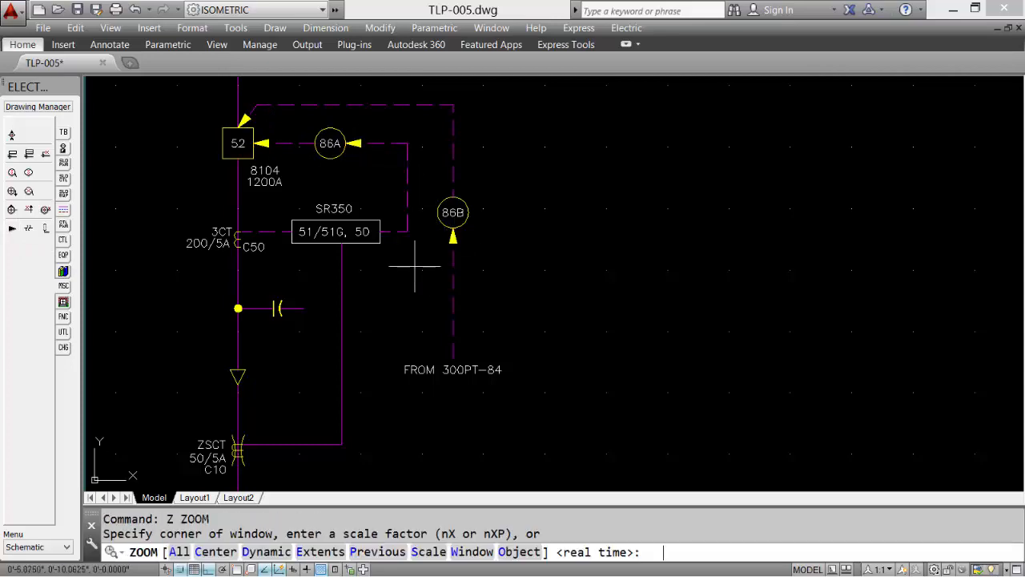
text(A)
key(Return)
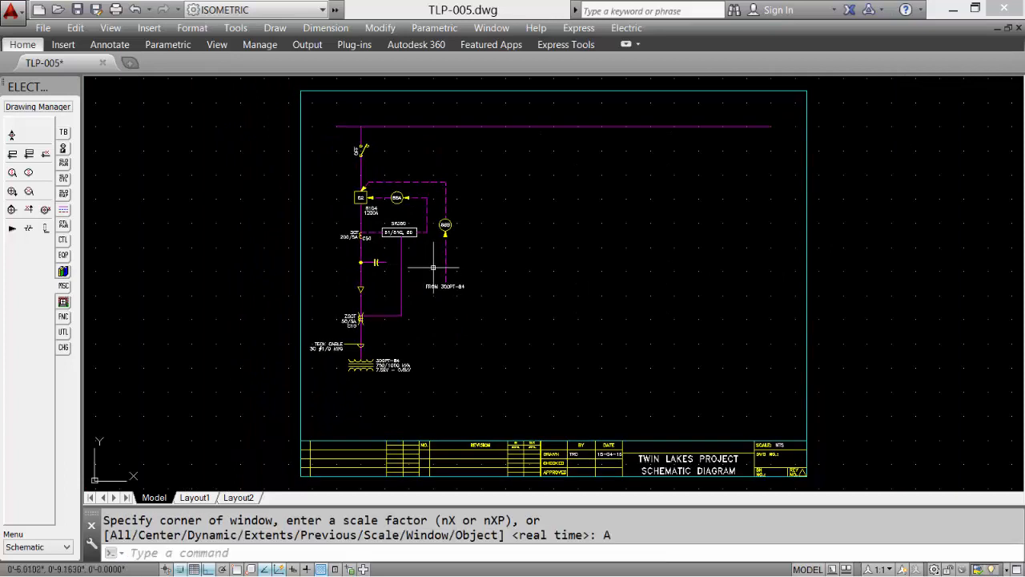
text(C)
key(Return)
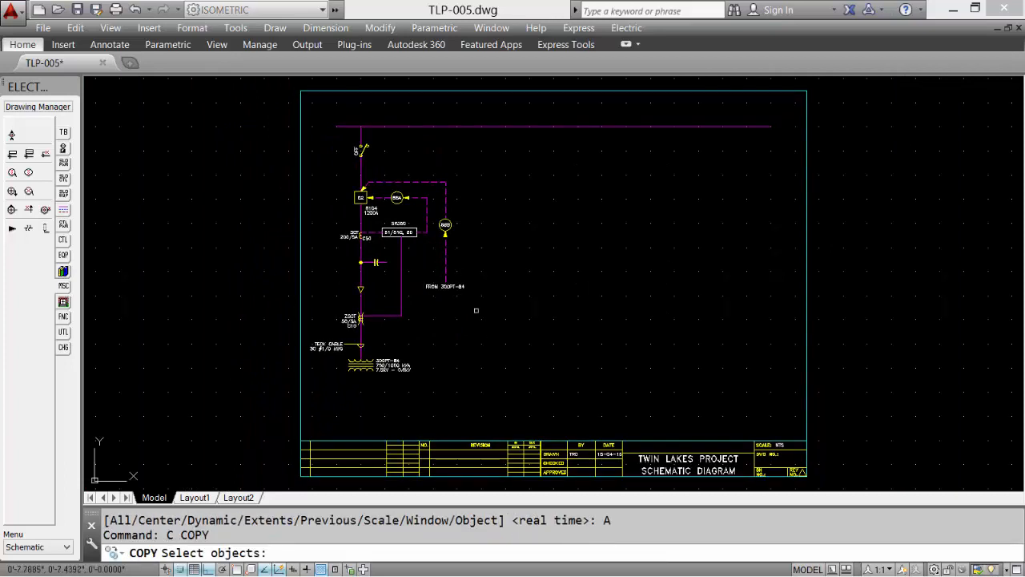
click(484, 355)
click(328, 137)
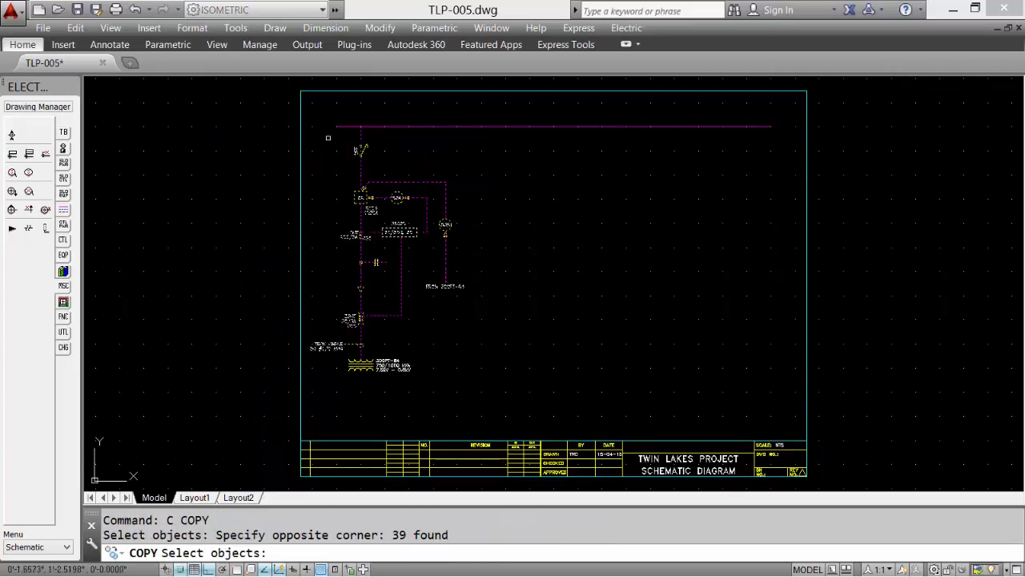
key(Return)
click(468, 340)
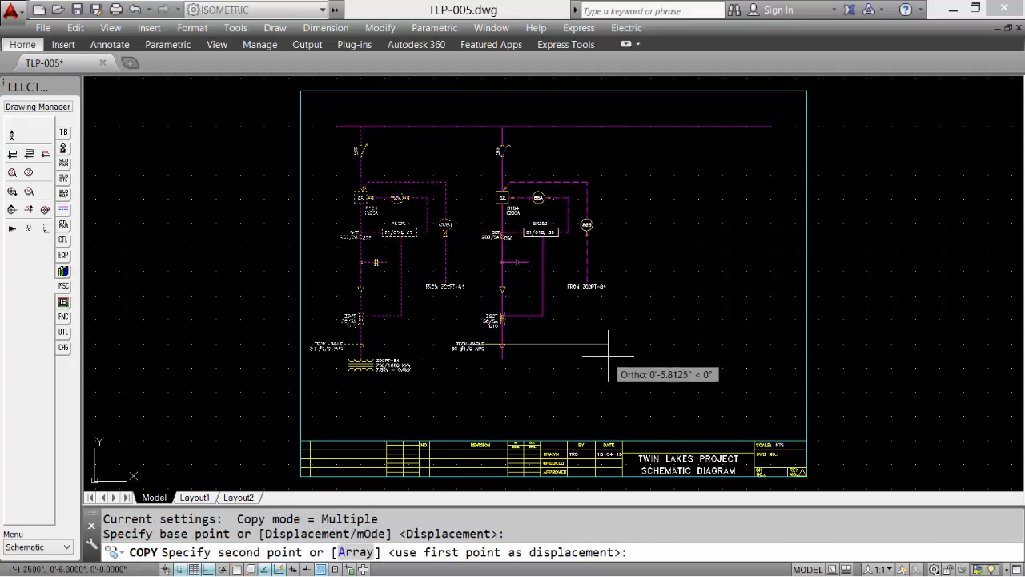
click(619, 352)
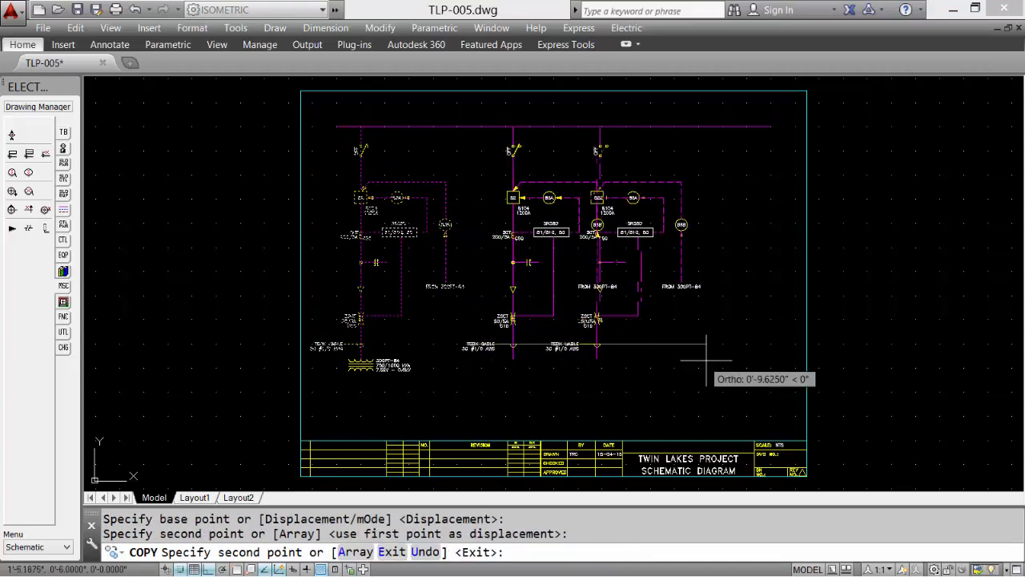
key(Return)
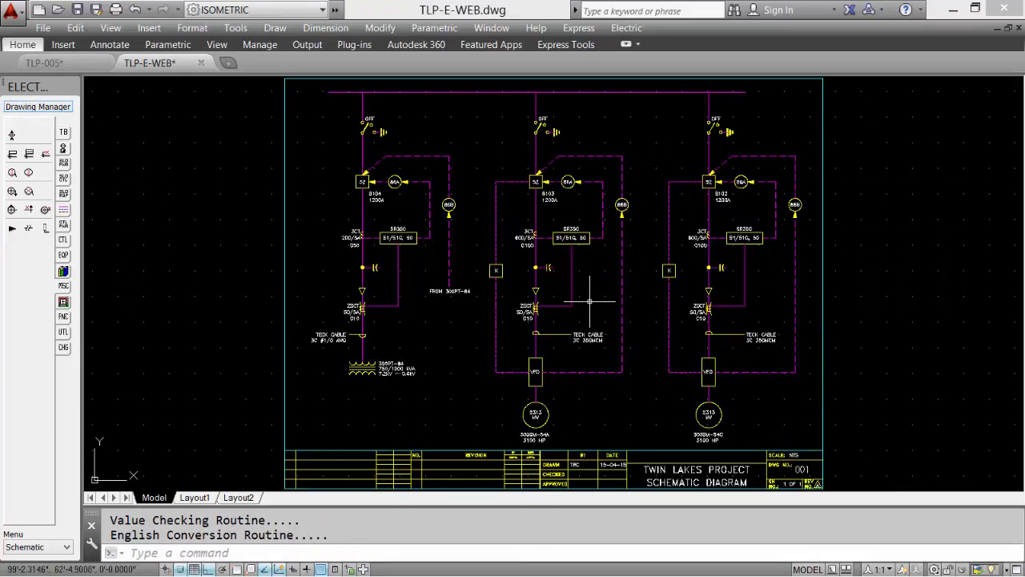
Examine the symbols, tags and dashed wiring of the three feeder branches in the TLP-E-WEB schematic up close
text(Z)
key(Return)
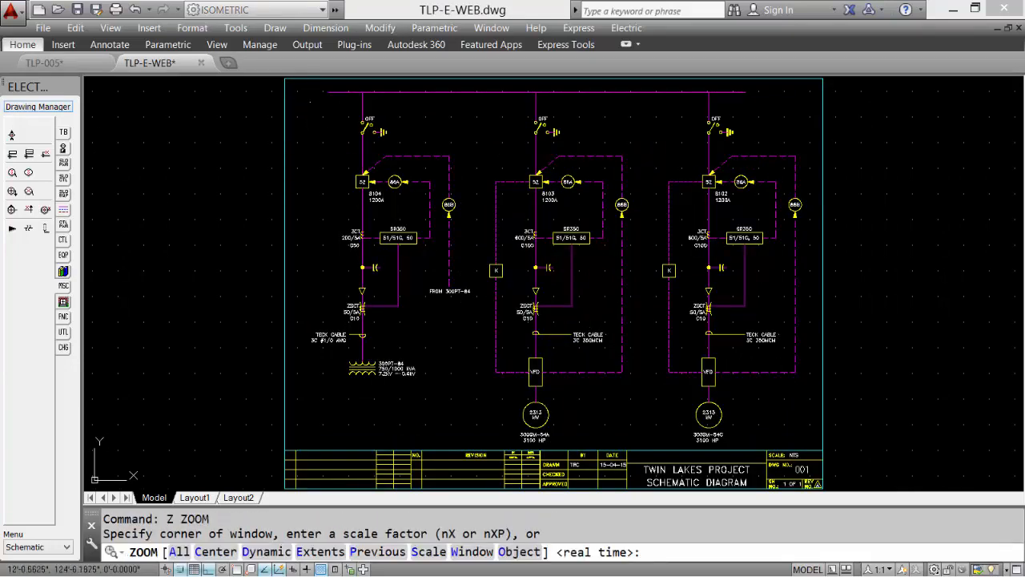
click(309, 101)
click(480, 333)
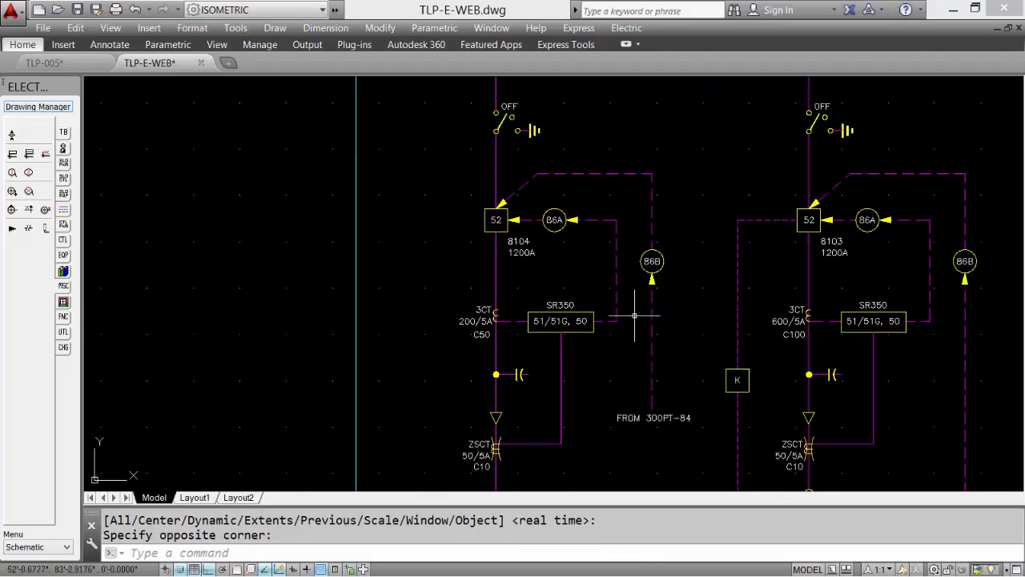
mouse_move(657, 315)
middle_down()
mouse_move(376, 265)
mouse_move(216, 250)
middle_up()
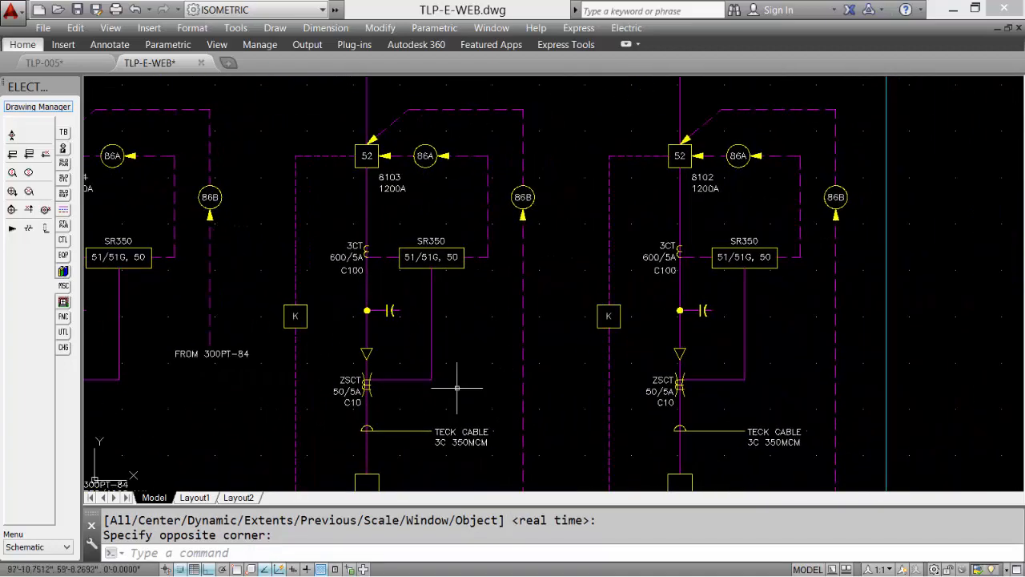
mouse_move(457, 389)
middle_down()
mouse_move(464, 307)
mouse_move(441, 325)
mouse_move(269, 326)
mouse_move(468, 314)
middle_up()
middle_click(464, 315)
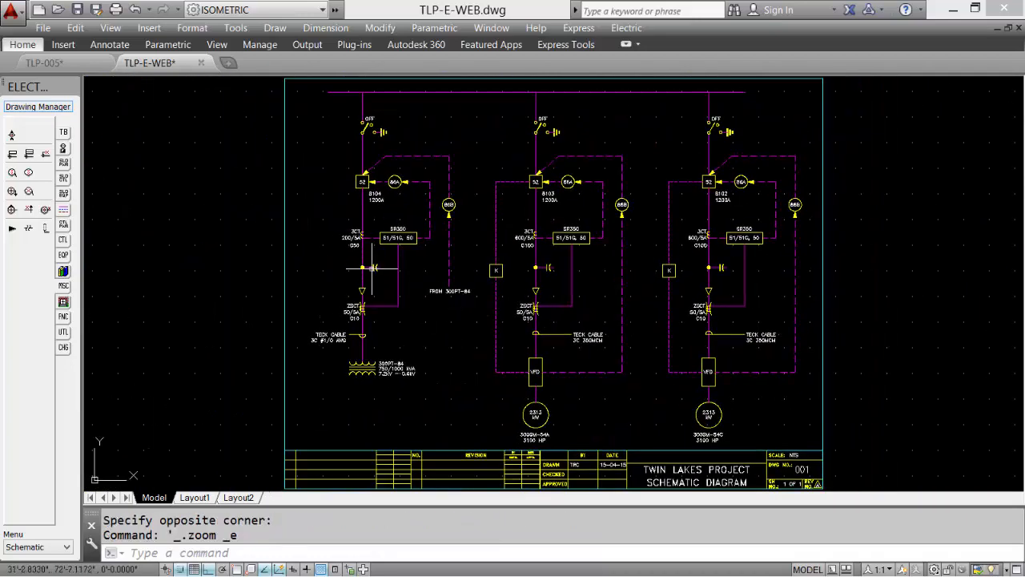
Save the TLP-E-WEB drawing and exit the program
click(77, 9)
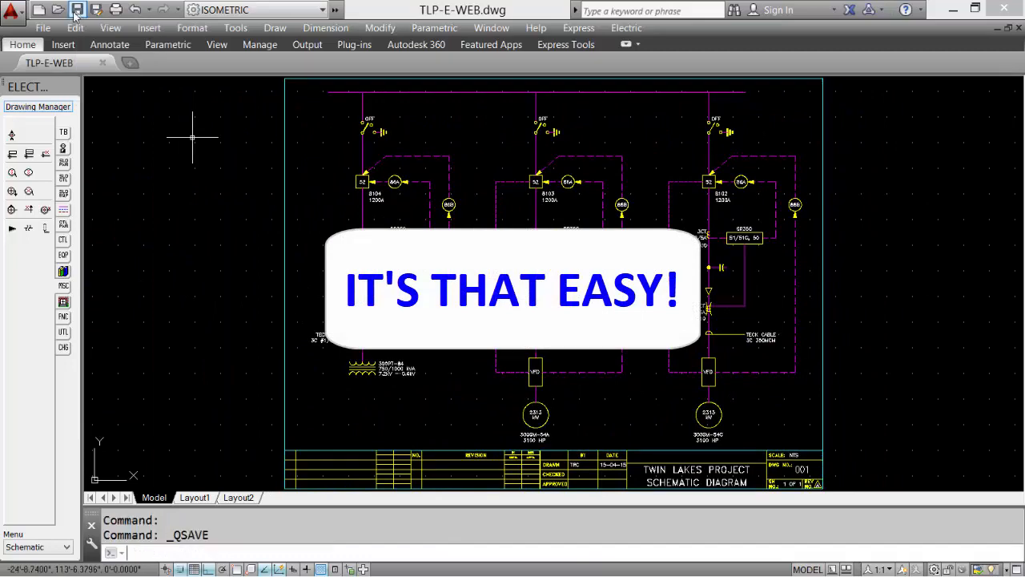
click(45, 29)
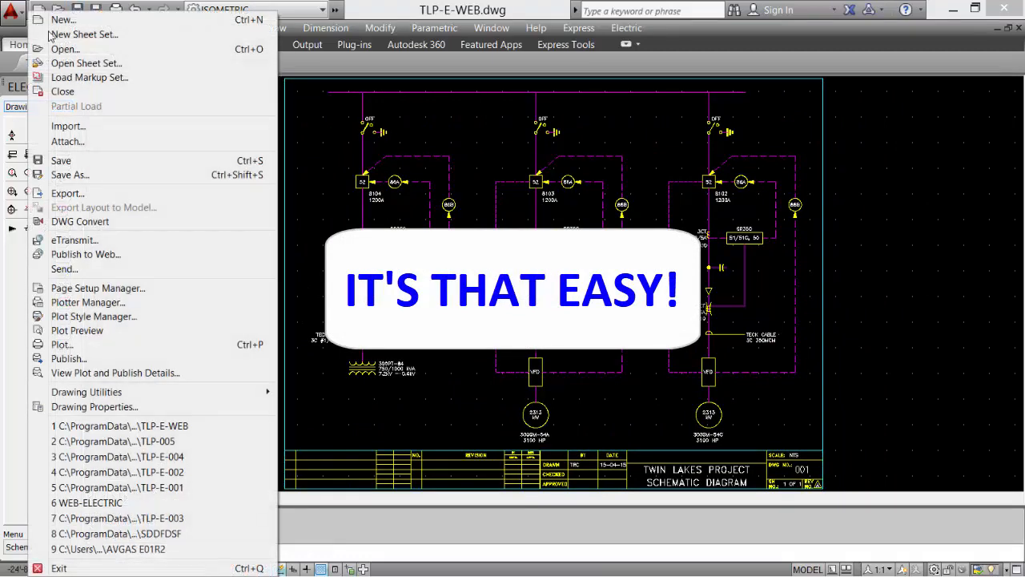
click(96, 568)
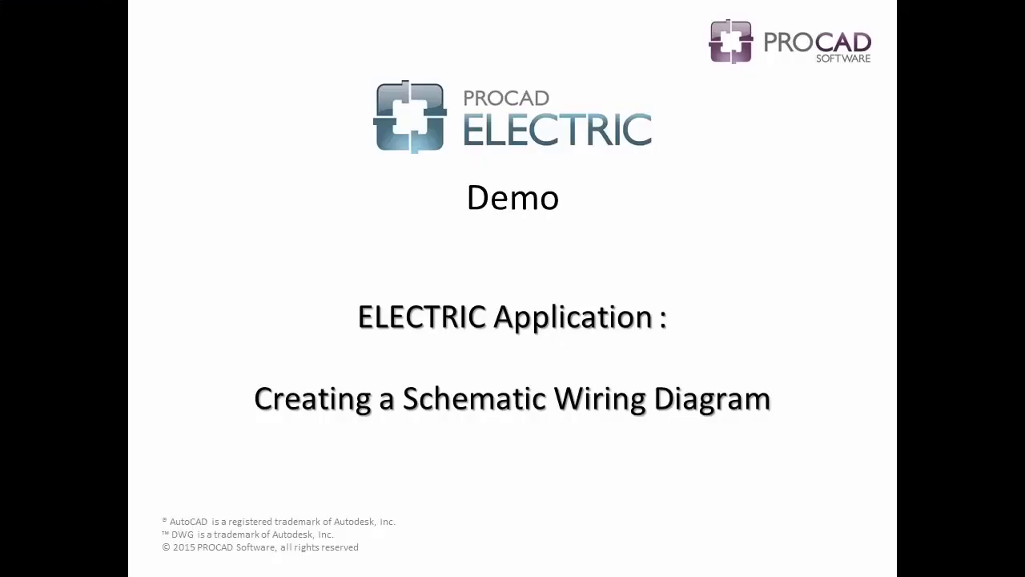